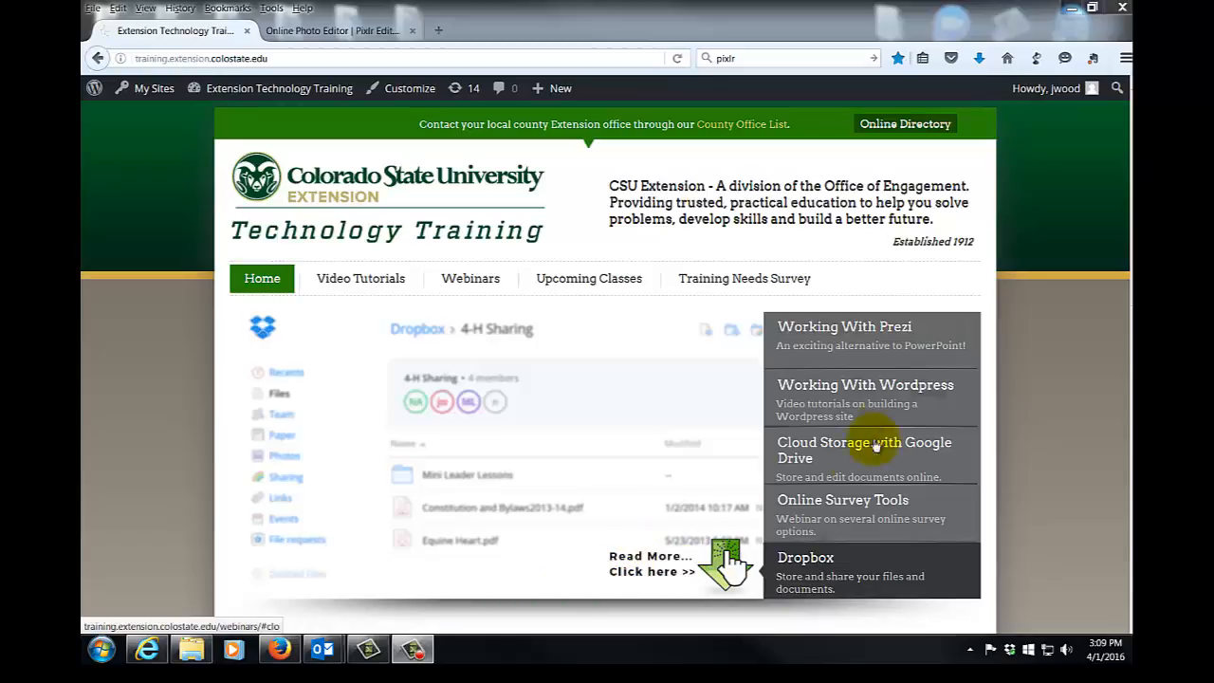
Open the Working With Wordpress link in the home page slider, and return to the home page
left_click(880, 406)
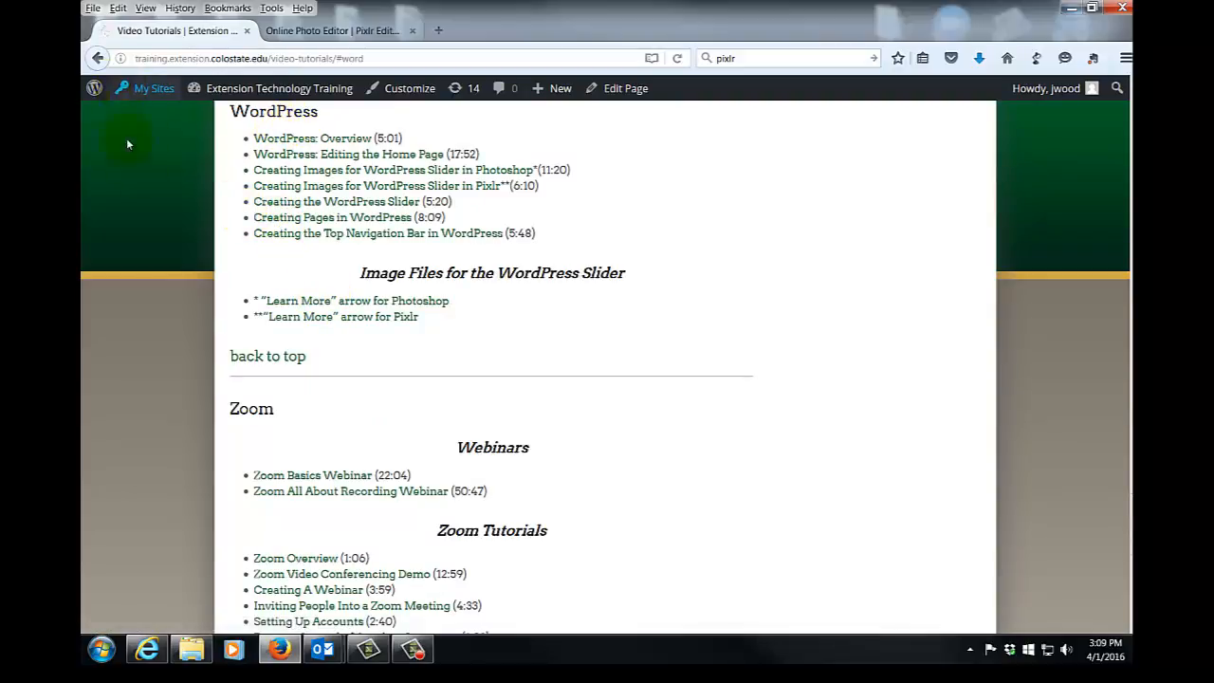
left_click(99, 58)
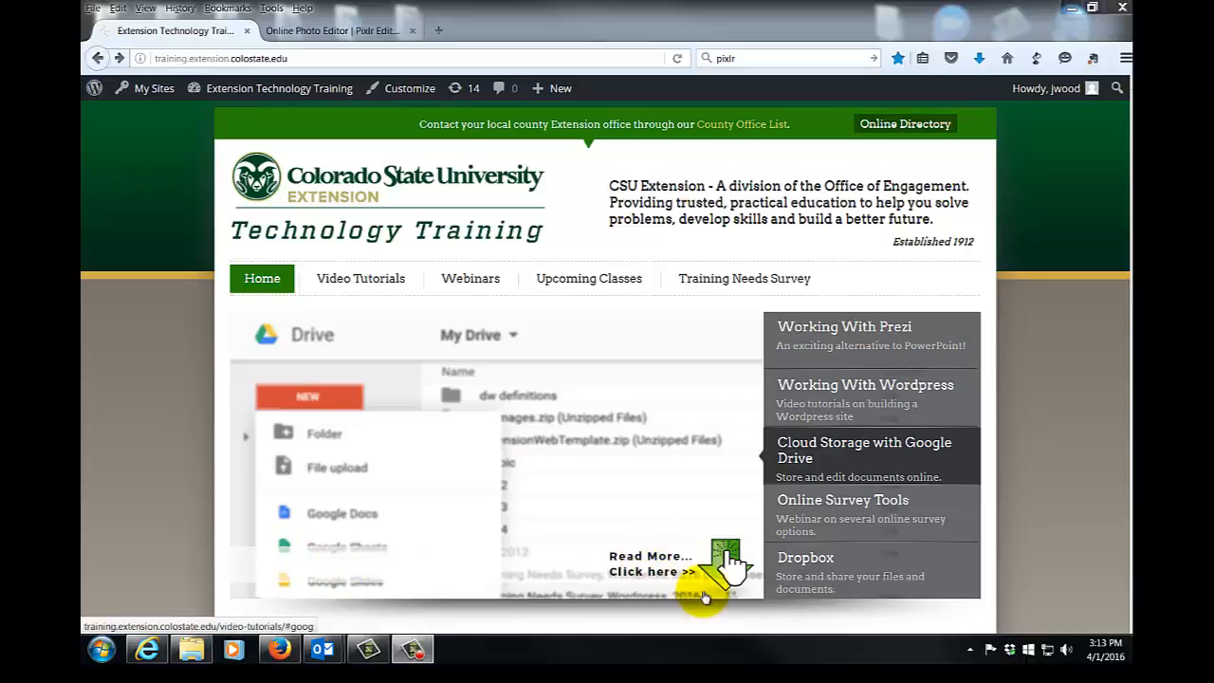
Download the "Learn More" arrow for Pixlr file from the WordPress section of the Video Tutorials page
left_click(354, 287)
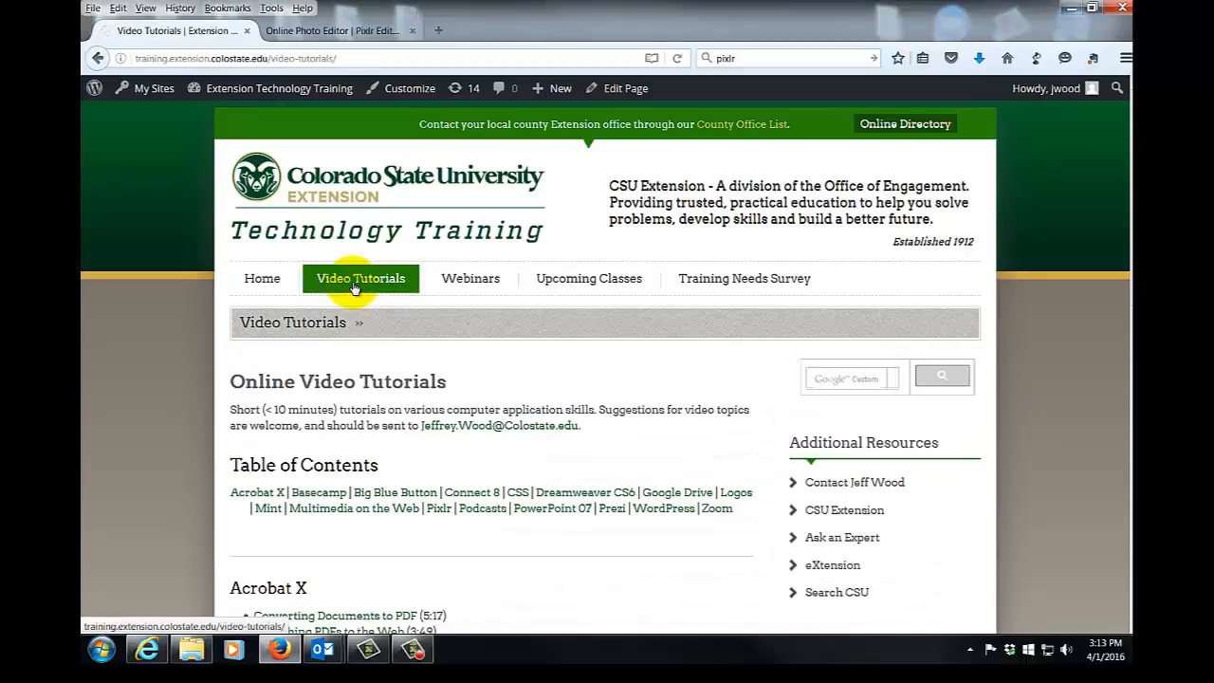
left_click(666, 510)
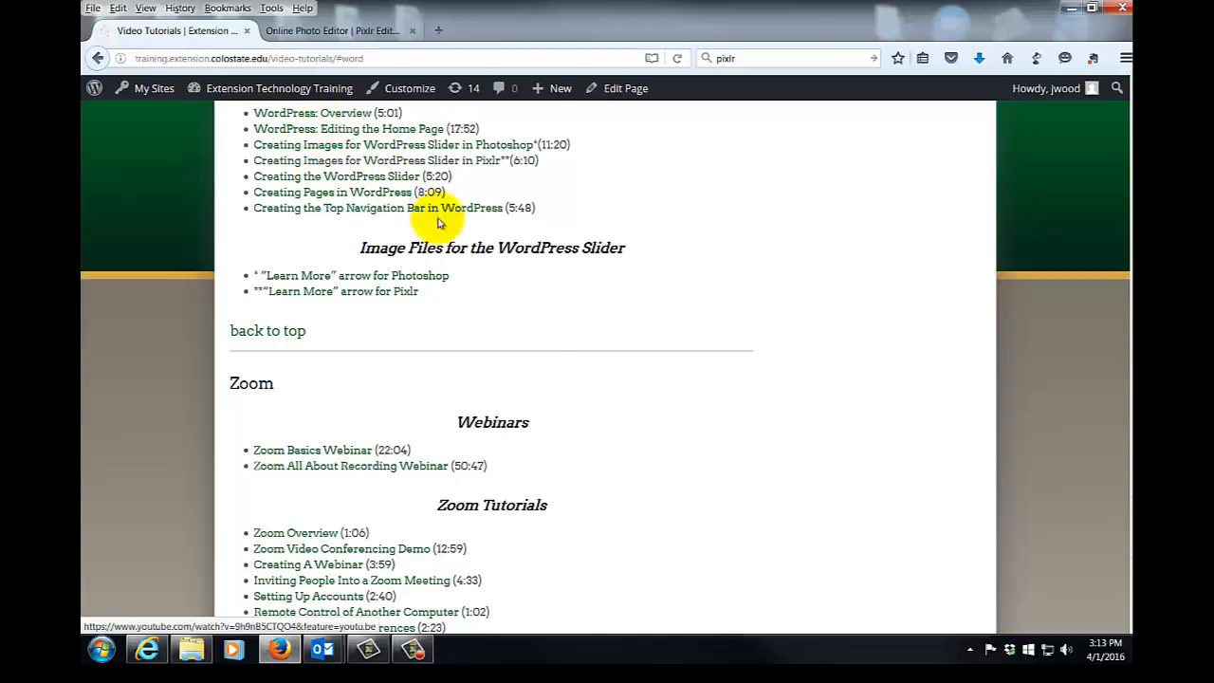
scroll(542, 354, "up", 2)
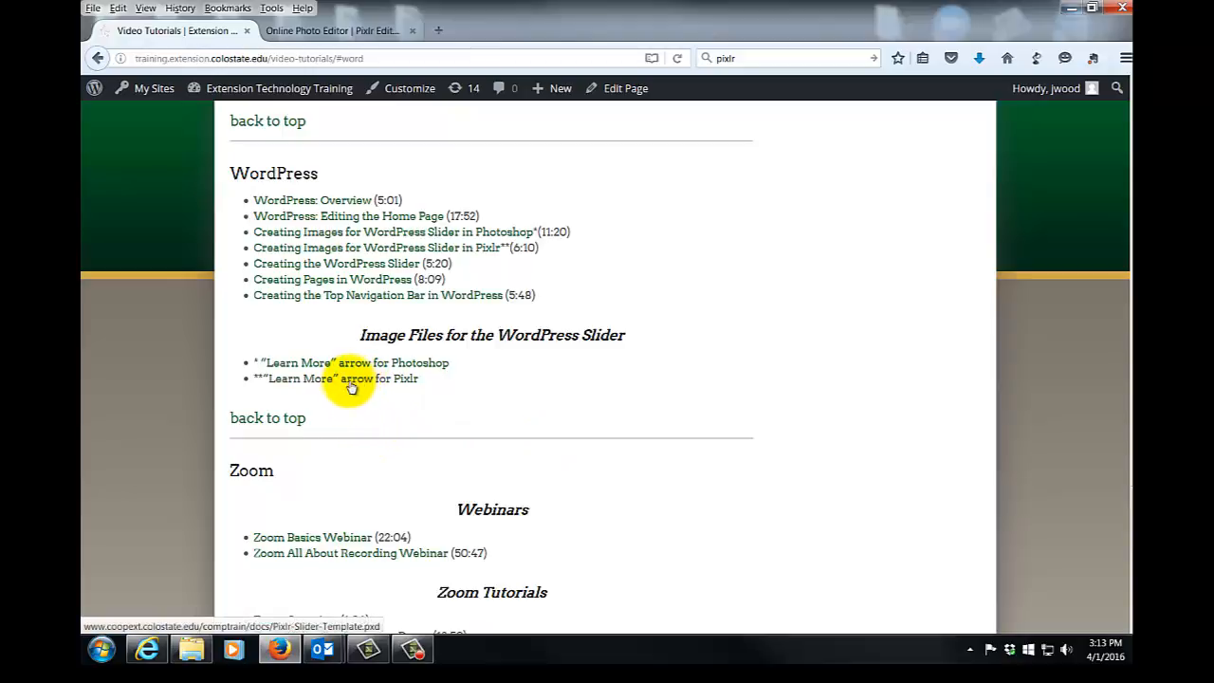
left_click(352, 385)
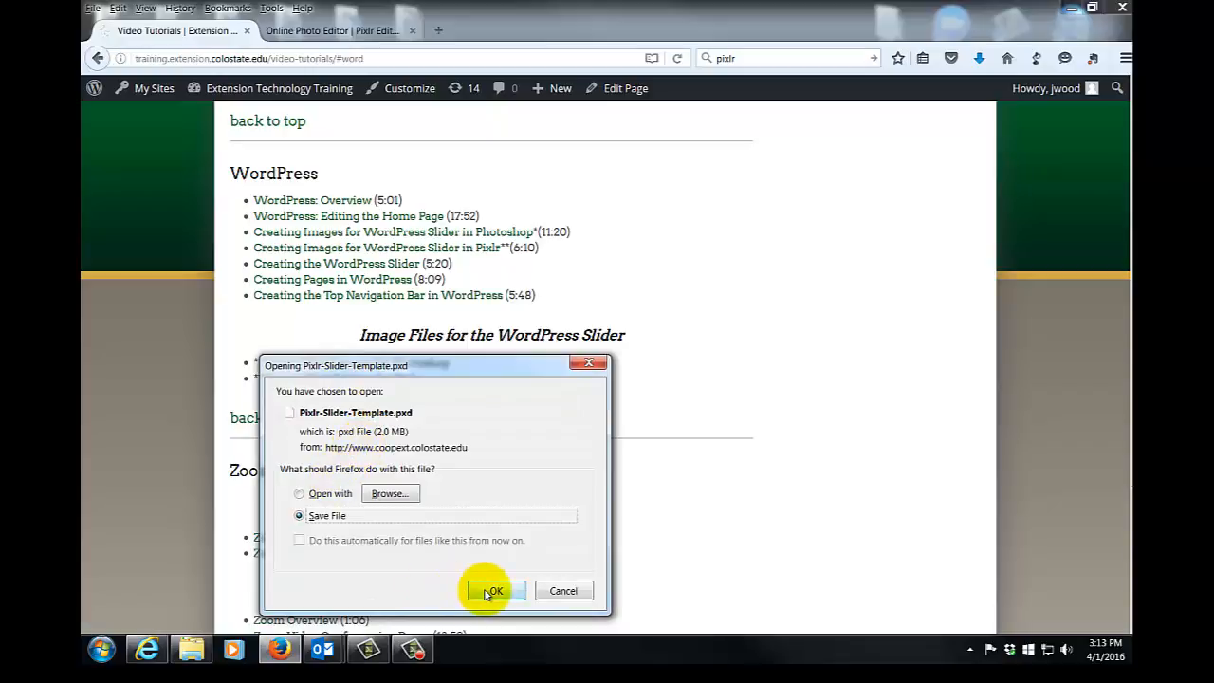
left_click(491, 591)
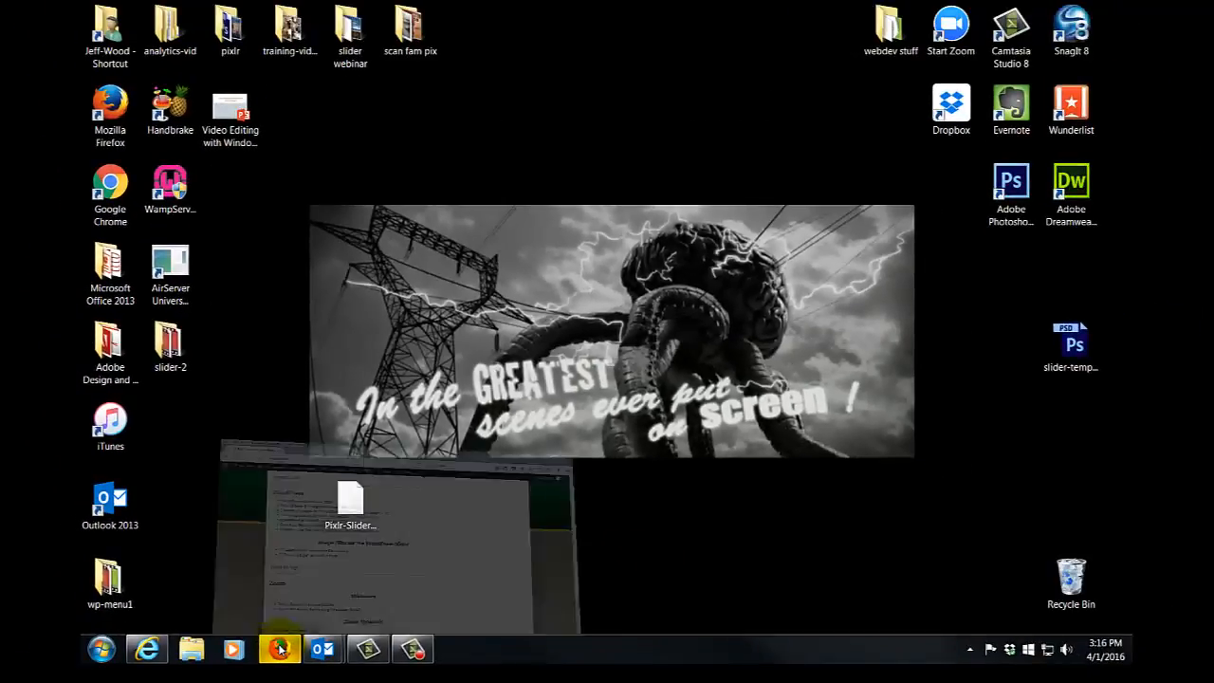
Switch to Firefox and open the bookmarked Pixlr Editor in a new tab
left_click(280, 648)
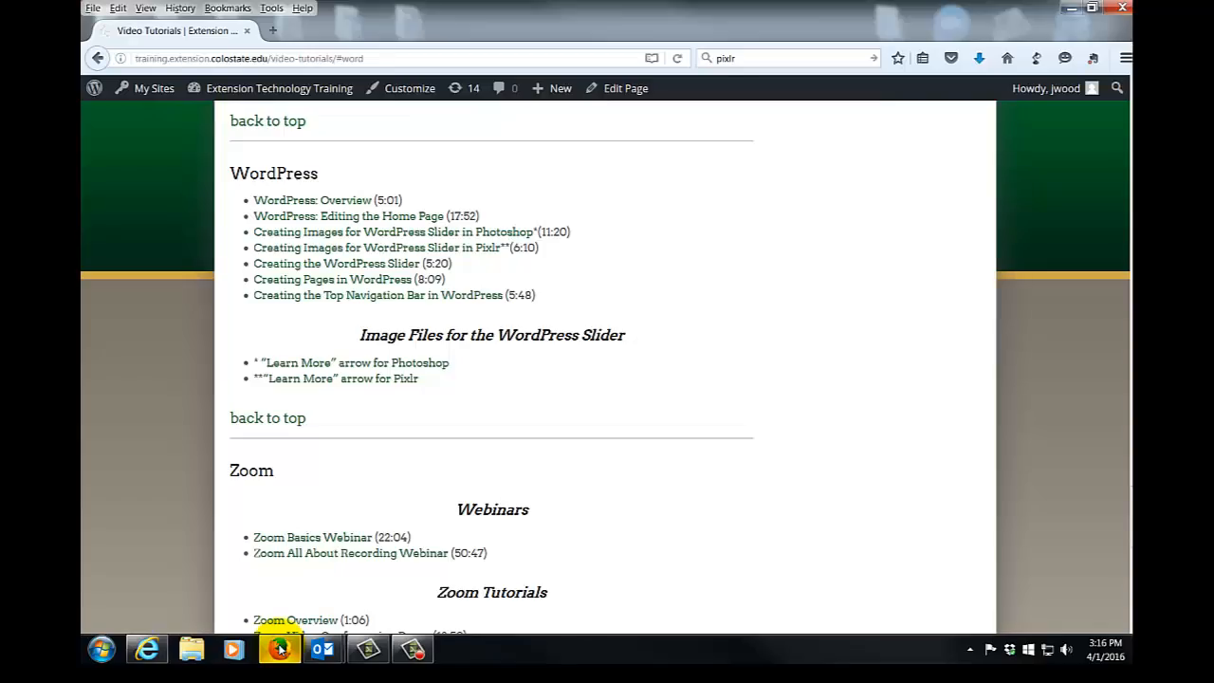
left_click(274, 30)
left_click(228, 8)
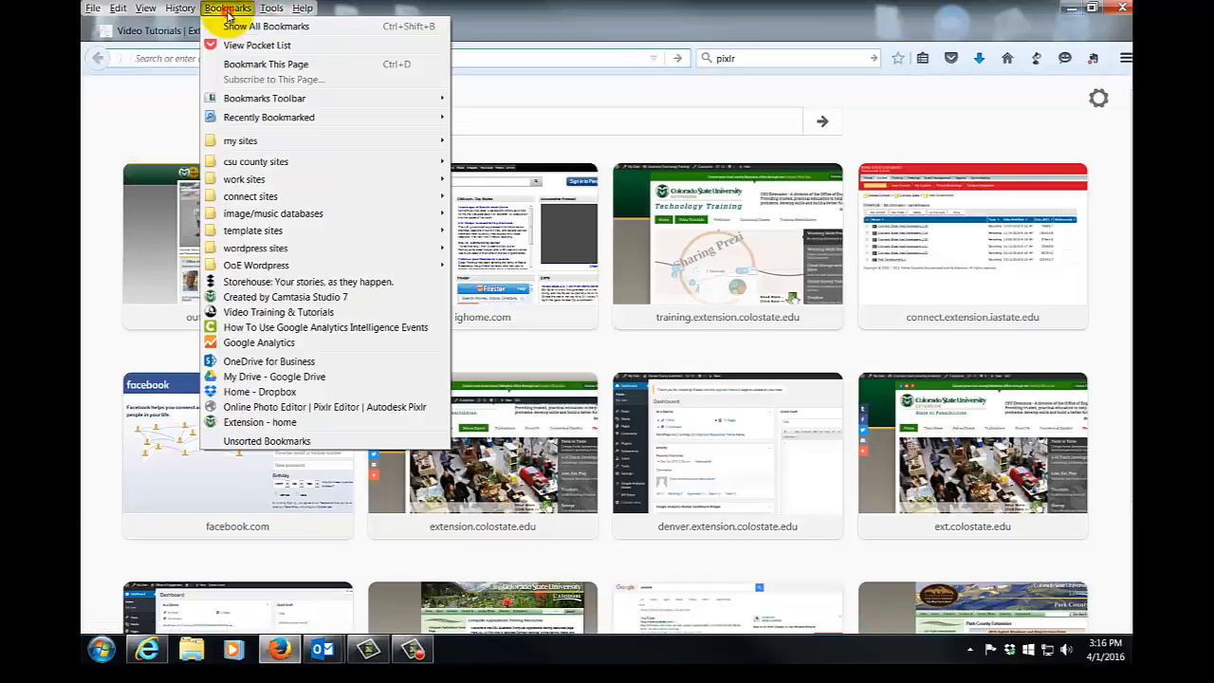
left_click(284, 406)
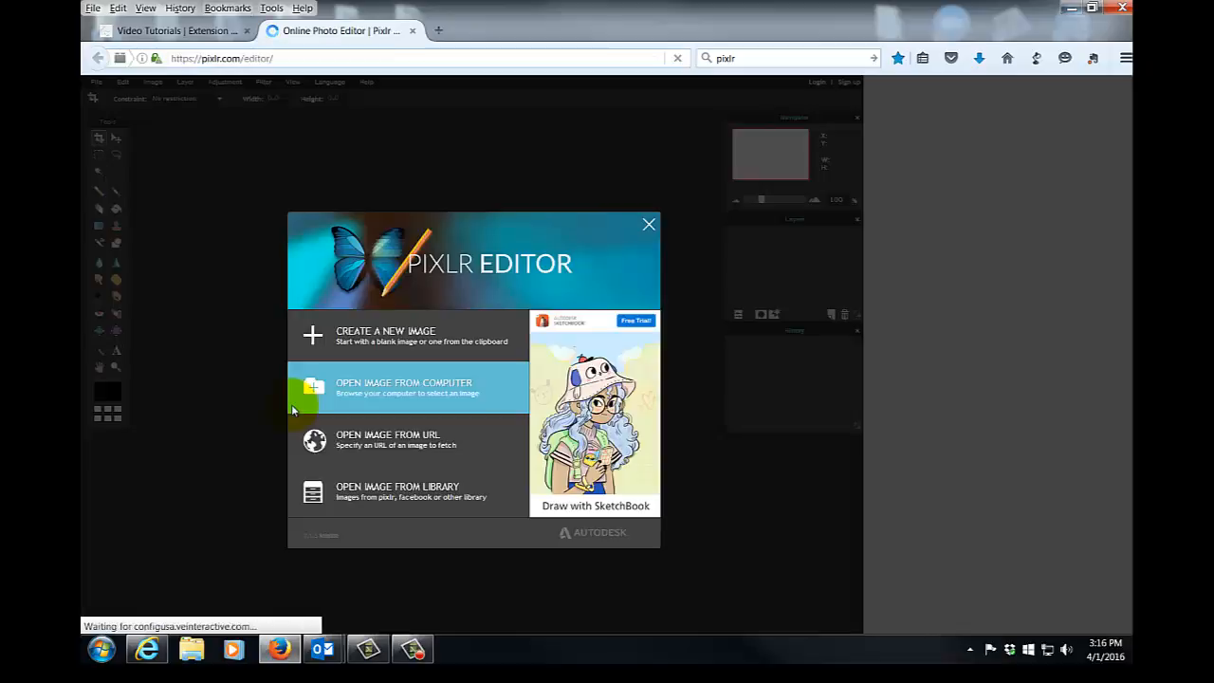
Open Pixlr-Slider-Template.pxd from the Desktop folder of the computer
left_click(434, 391)
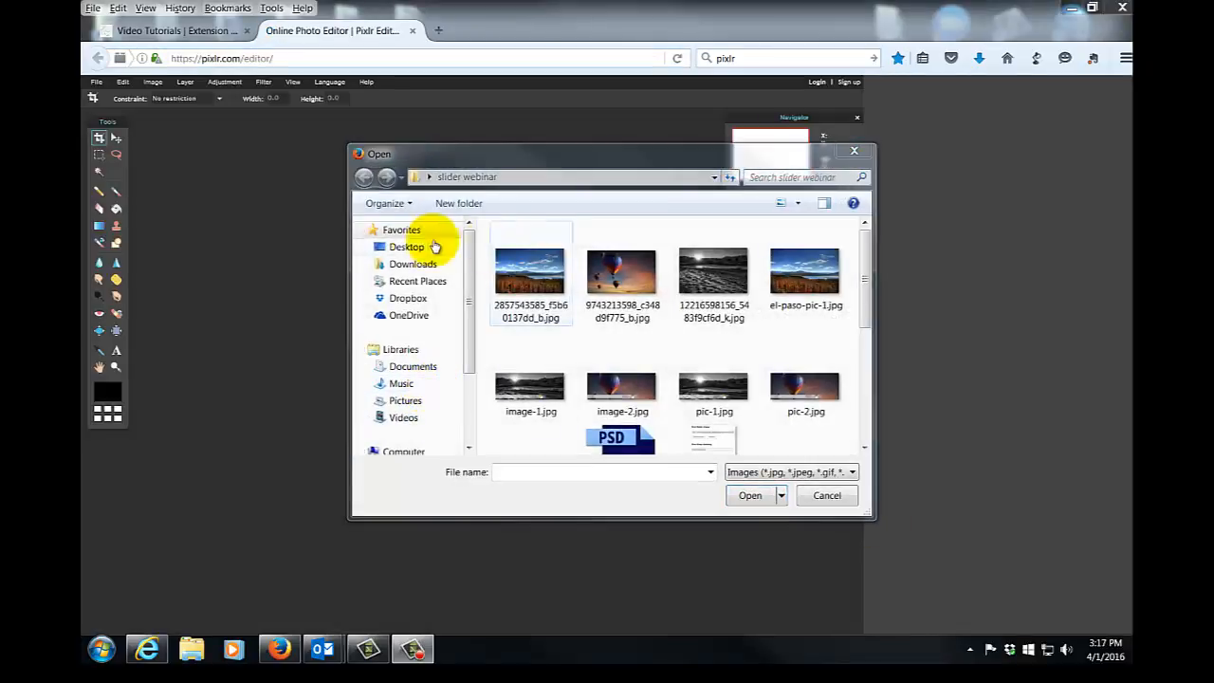
left_click(401, 248)
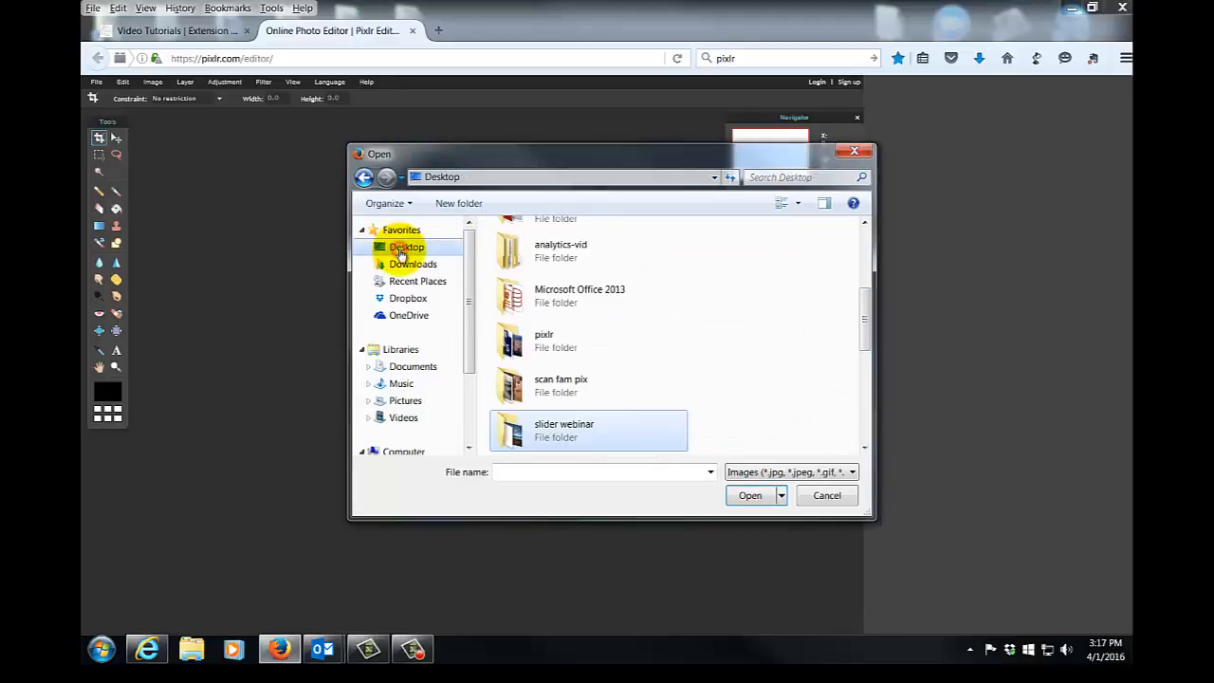
left_click(531, 388)
scroll(555, 393, "down", 3)
scroll(557, 393, "down", 3)
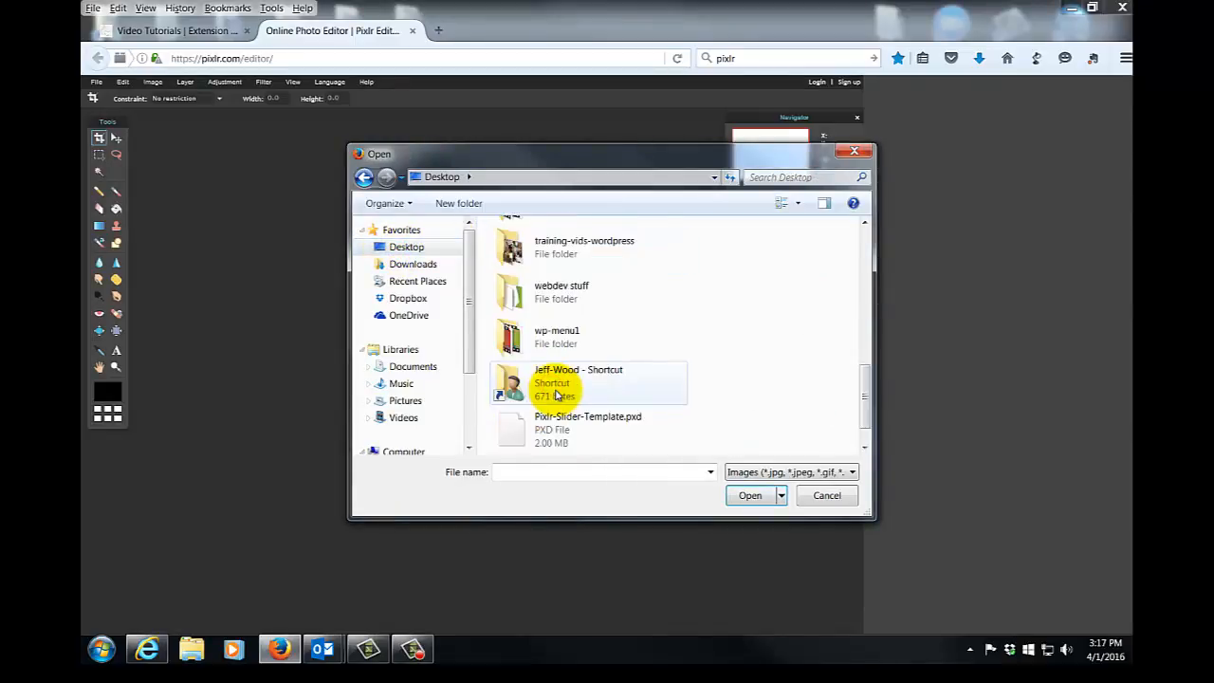
scroll(502, 385, "up", 3)
scroll(541, 319, "up", 5)
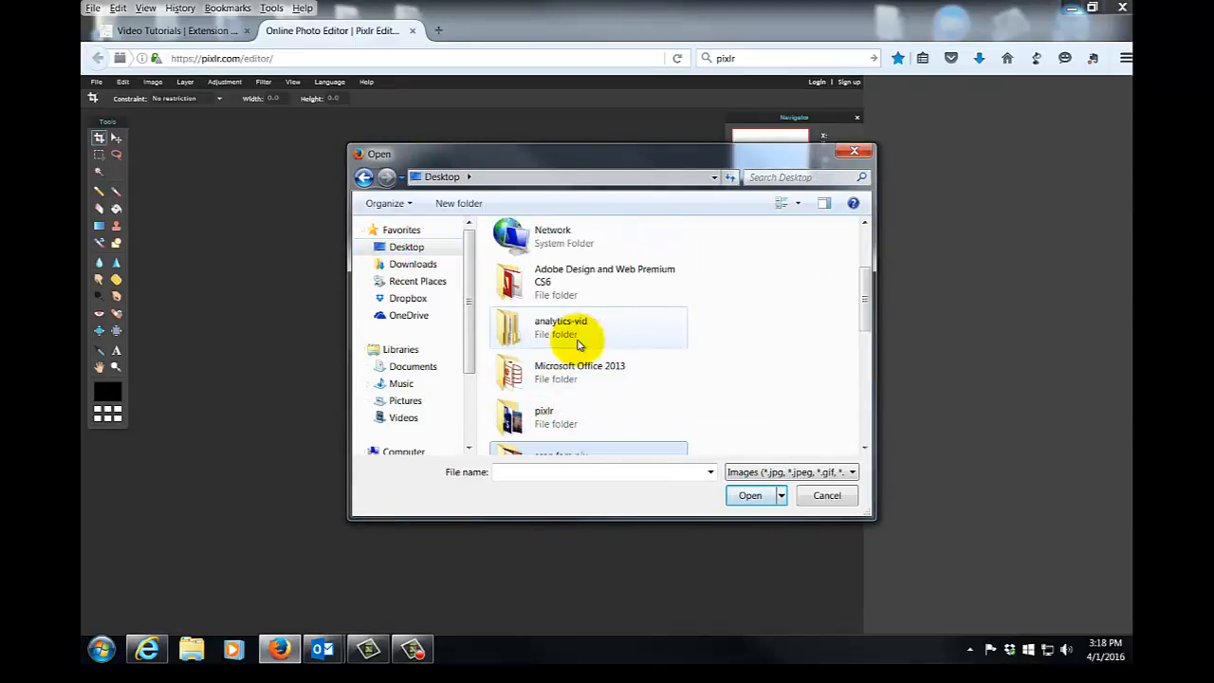
scroll(591, 385, "down", 5)
left_click(590, 392)
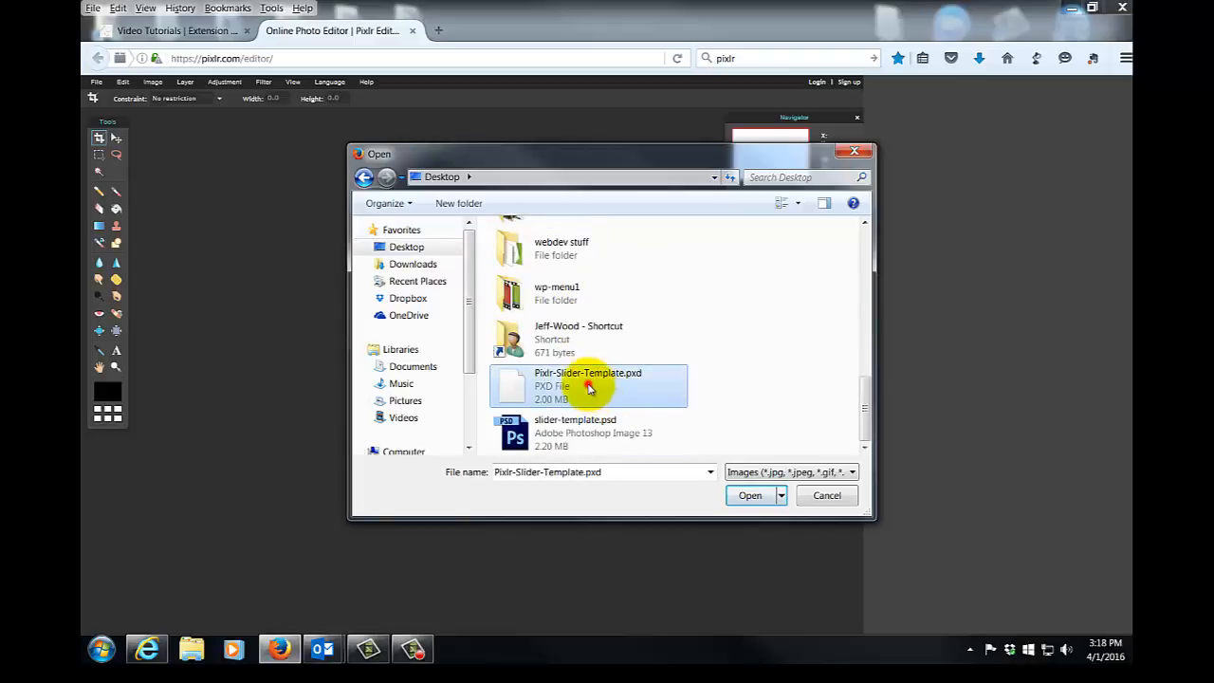
double_click(588, 387)
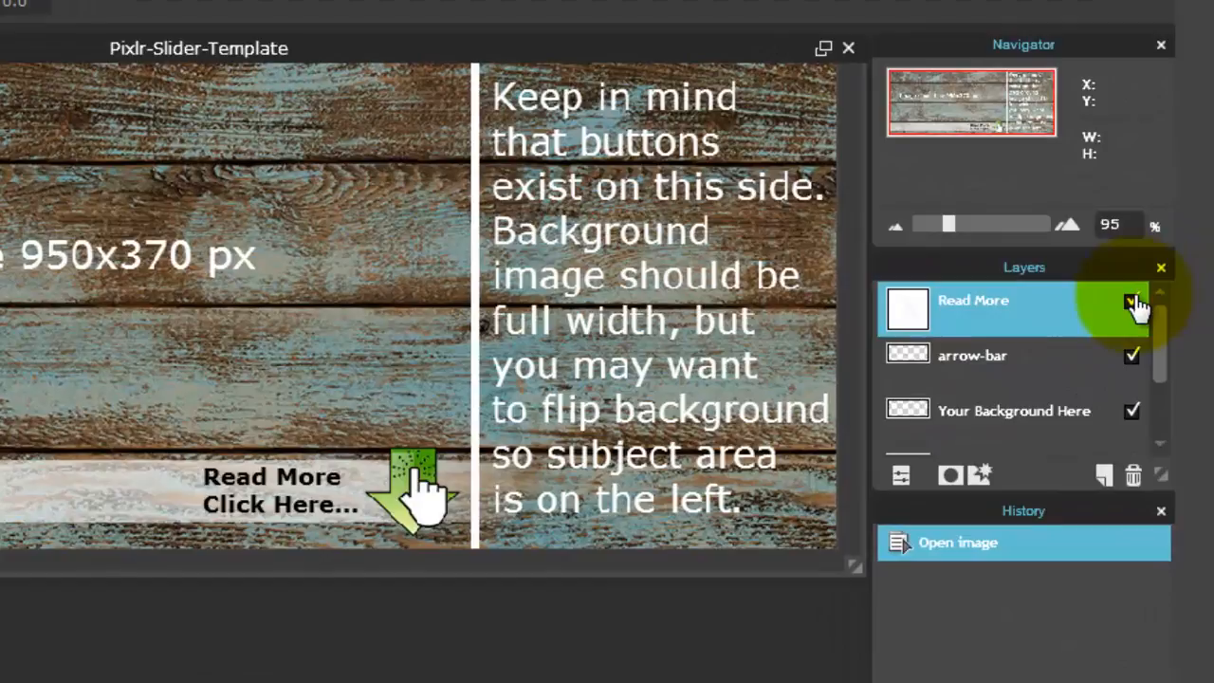
Toggle the visibility of the Read More, arrow-bar and Your Background Here layers to examine what each contains
left_click(1132, 302)
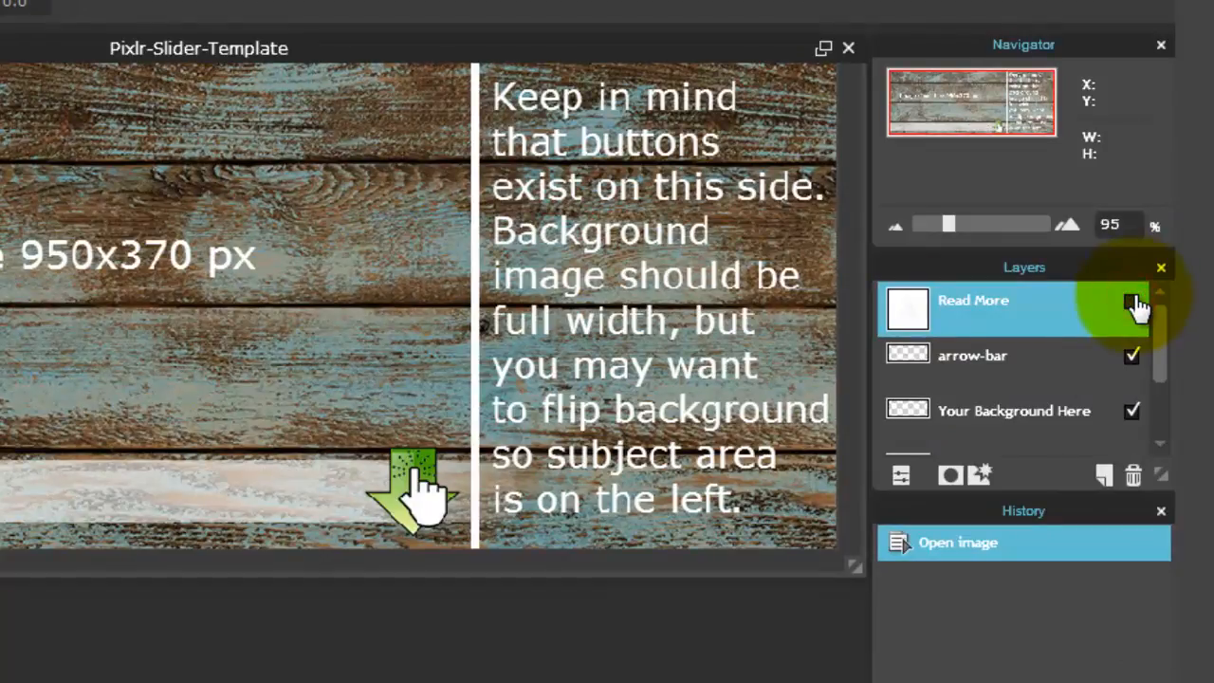
left_click(1132, 302)
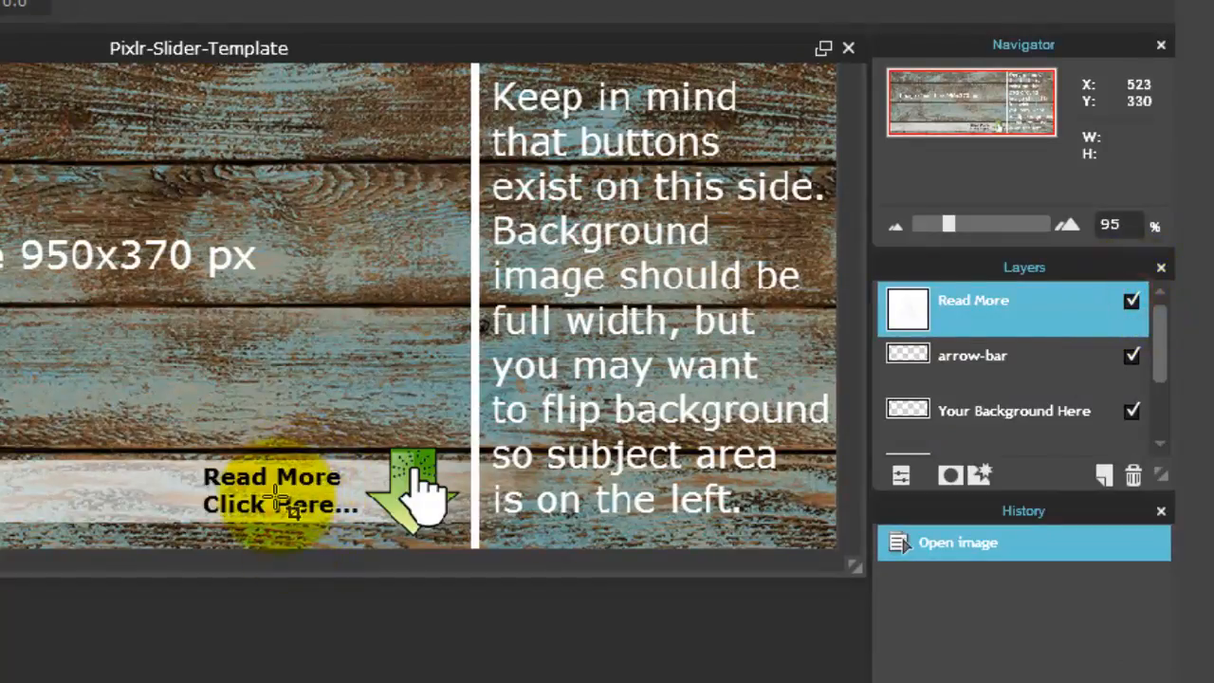
left_click(1132, 302)
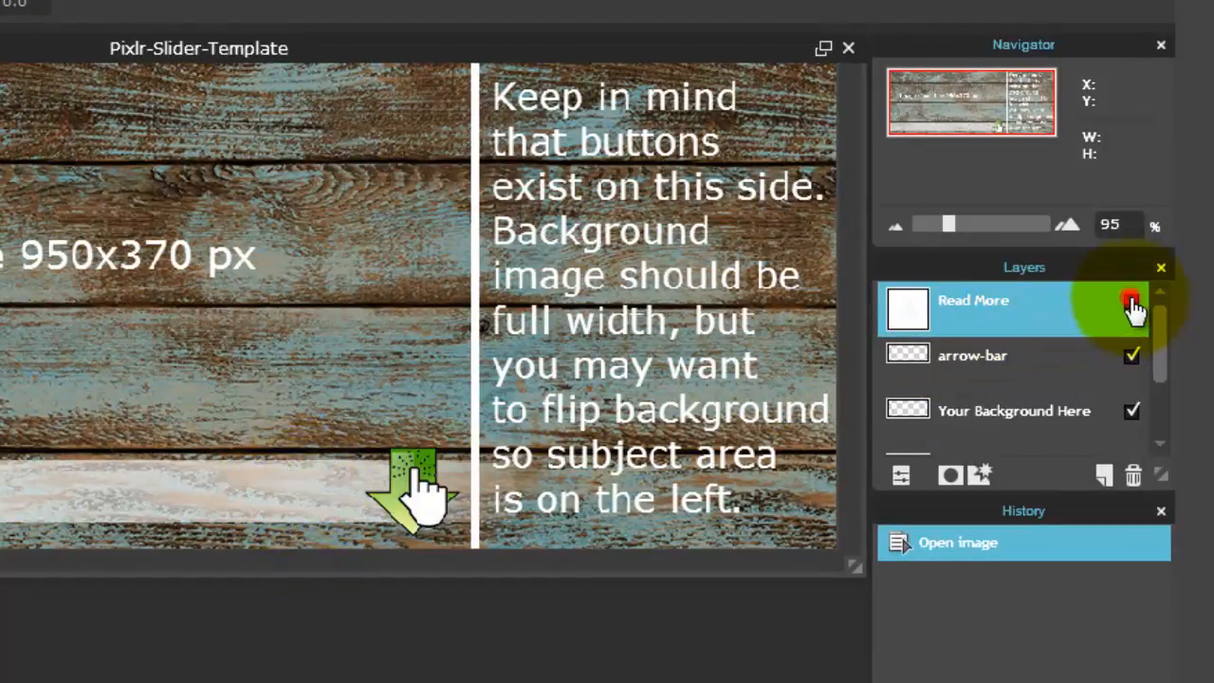
left_click(1132, 301)
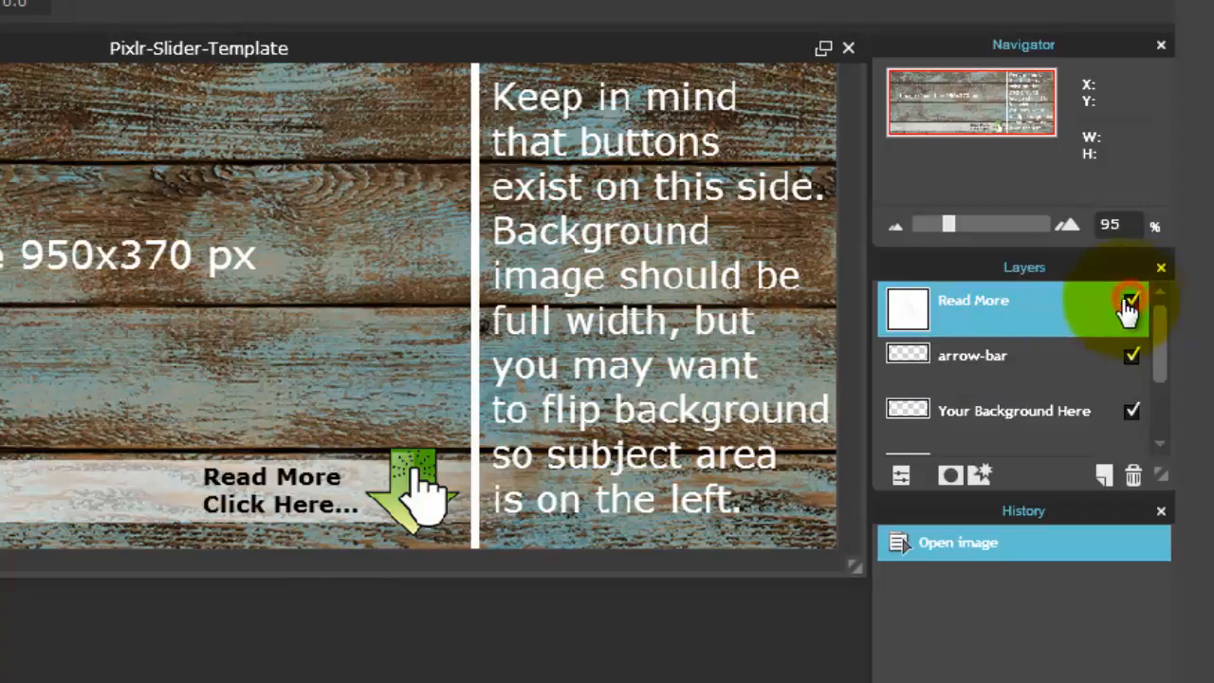
left_click(1132, 357)
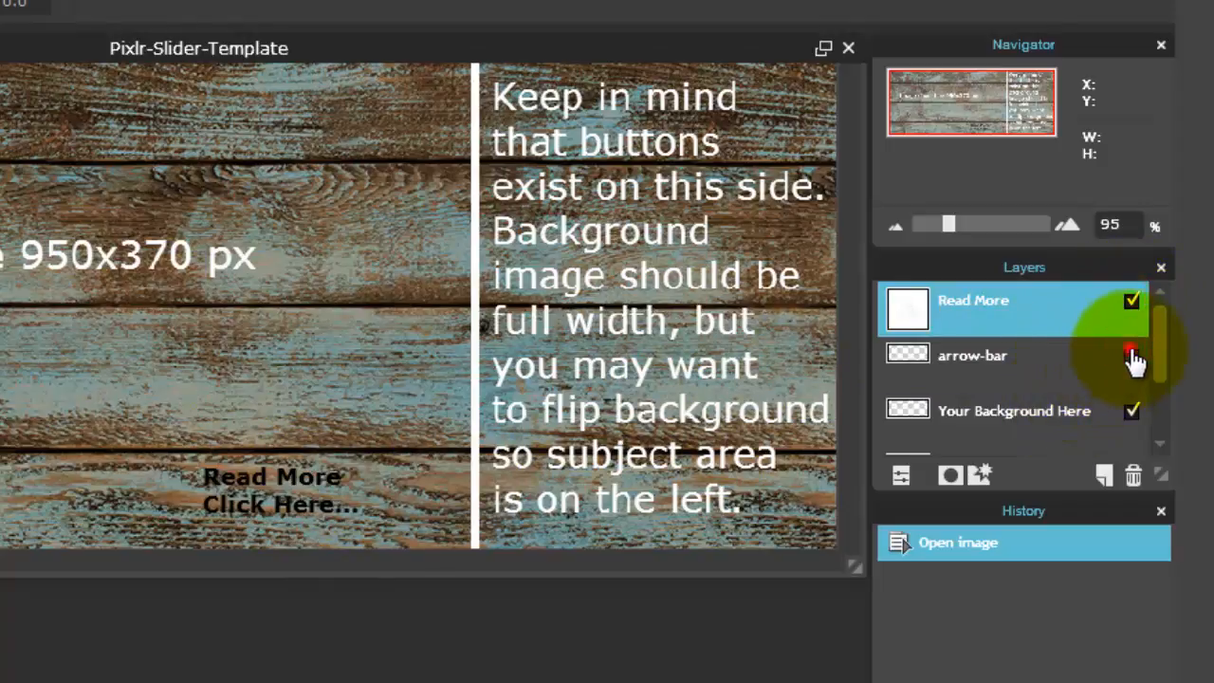
left_click(1134, 360)
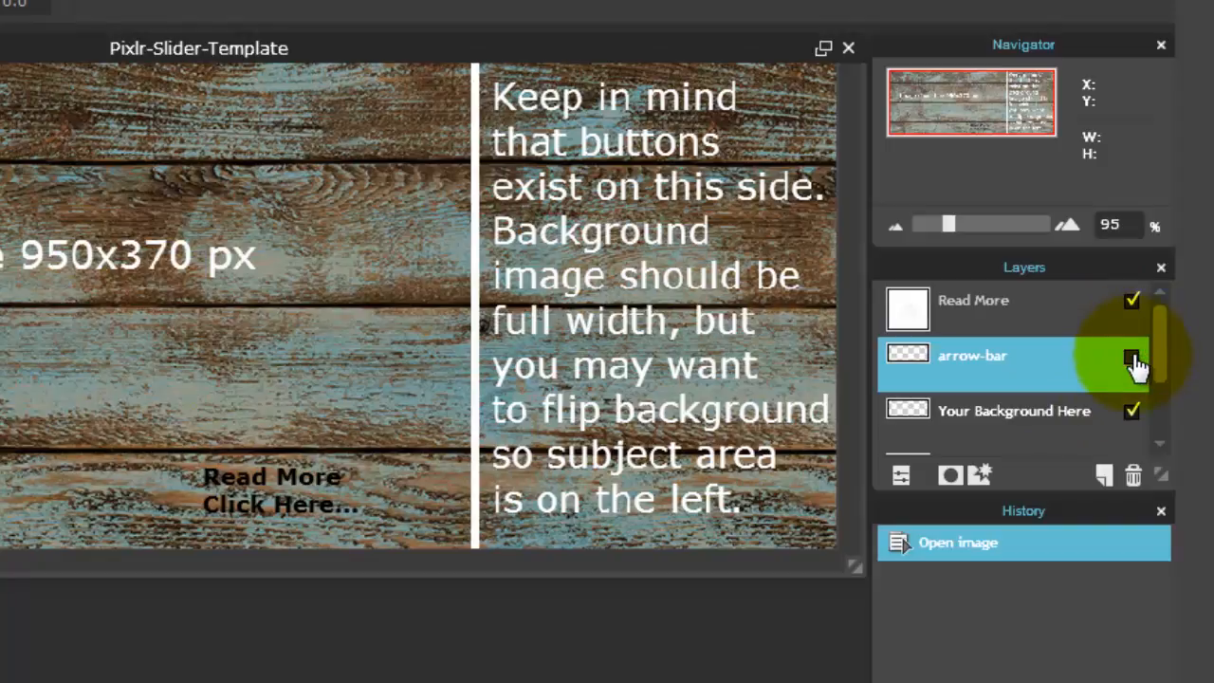
left_click(1132, 358)
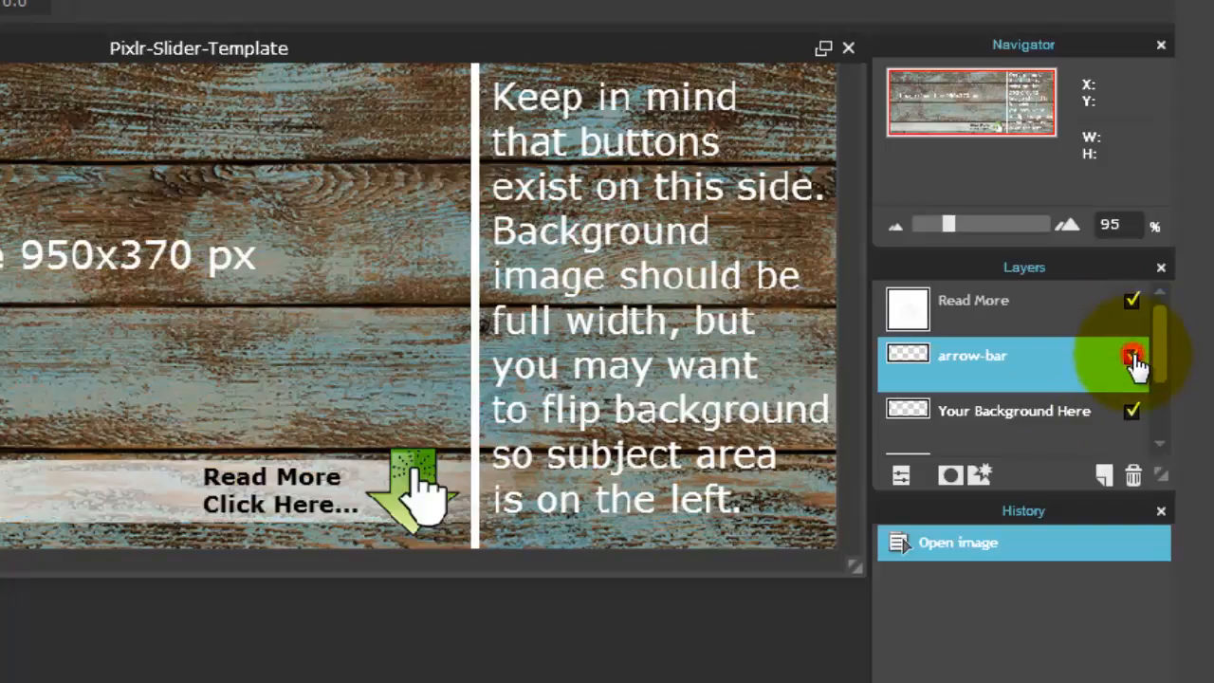
left_click(1133, 409)
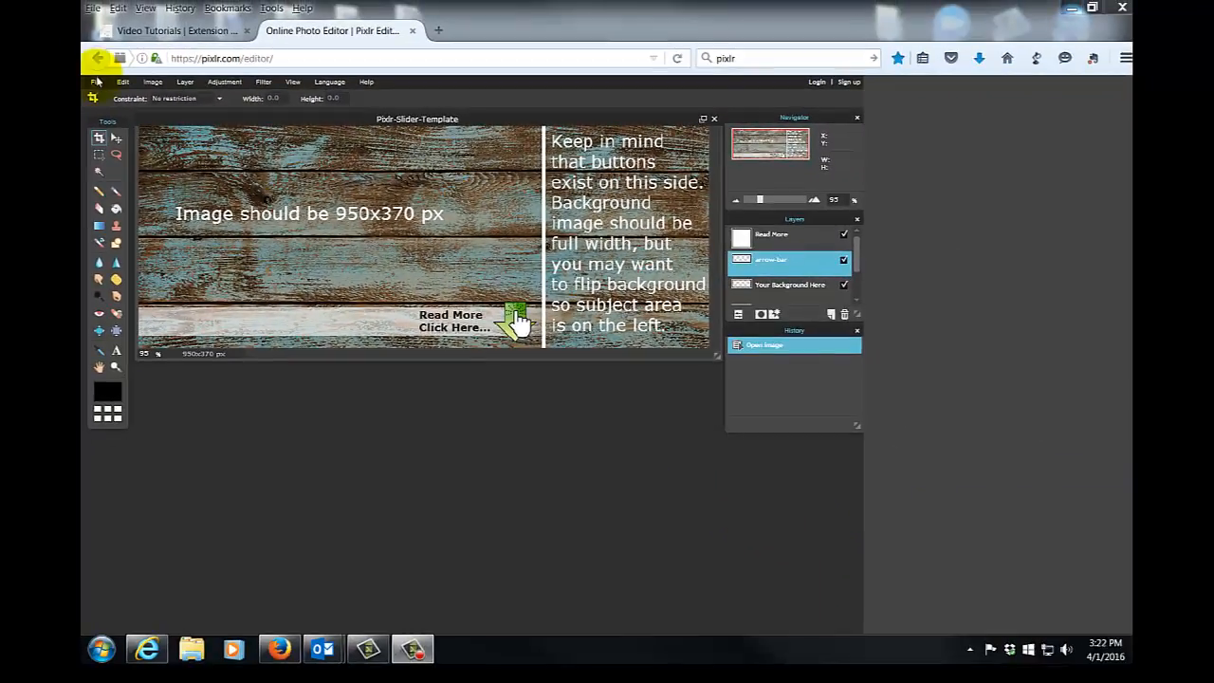
left_click(94, 81)
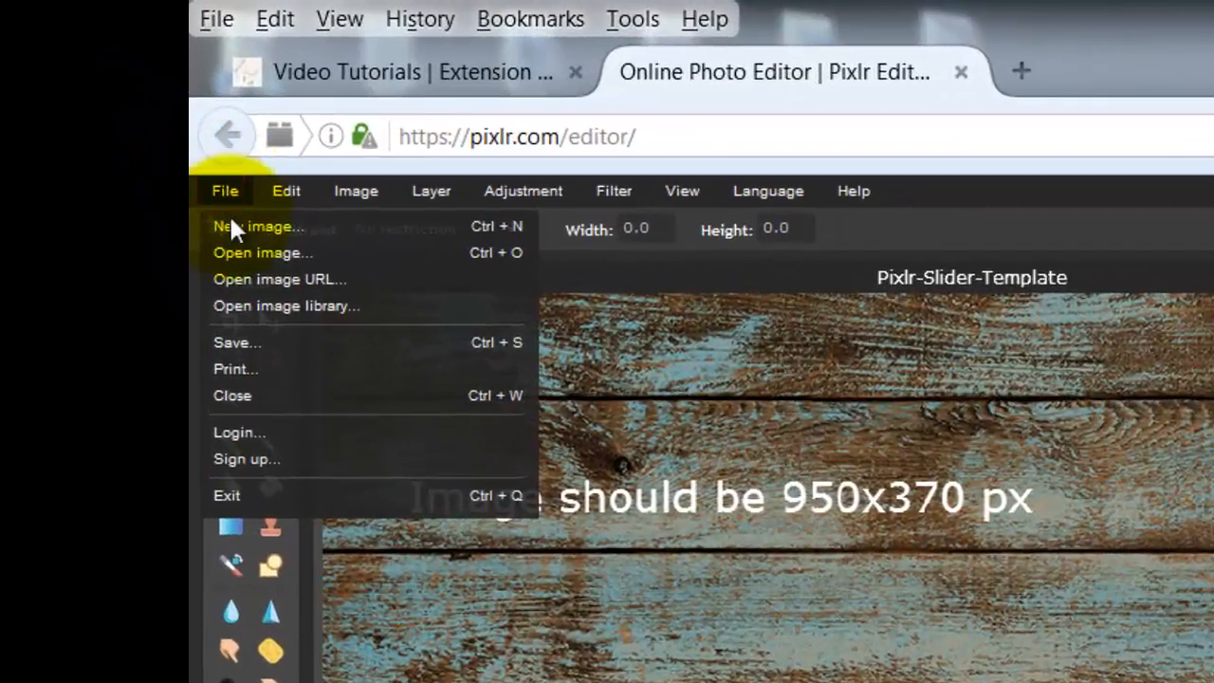
left_click(244, 252)
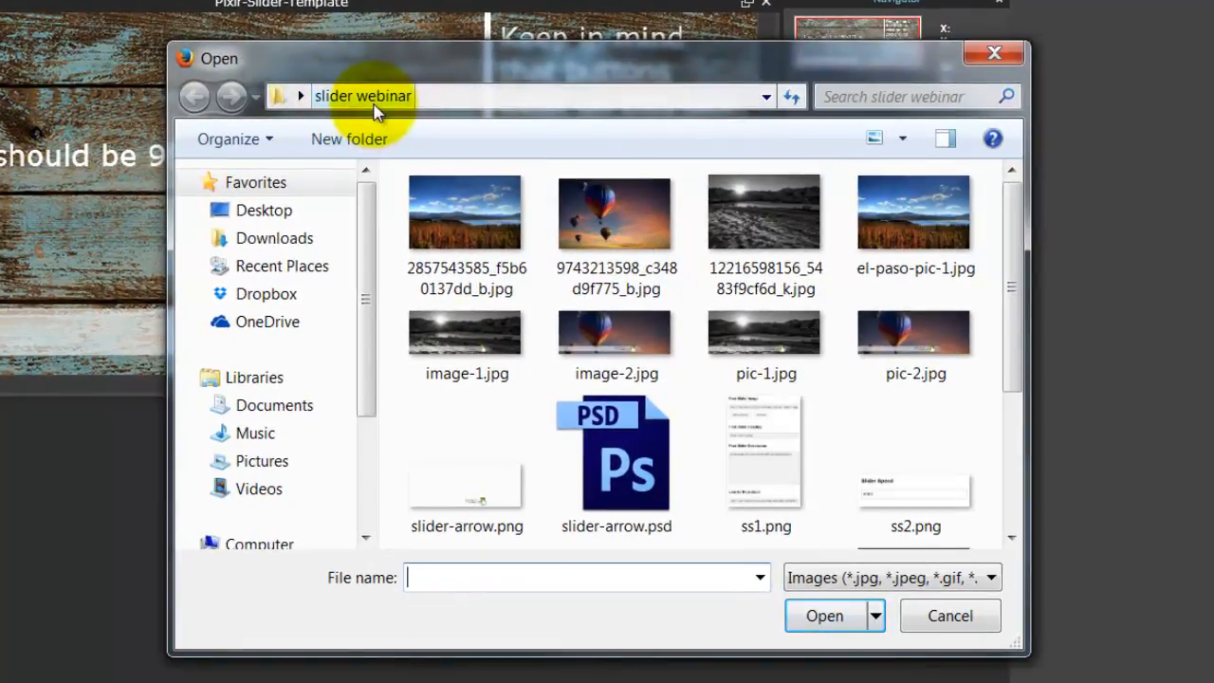
double_click(455, 223)
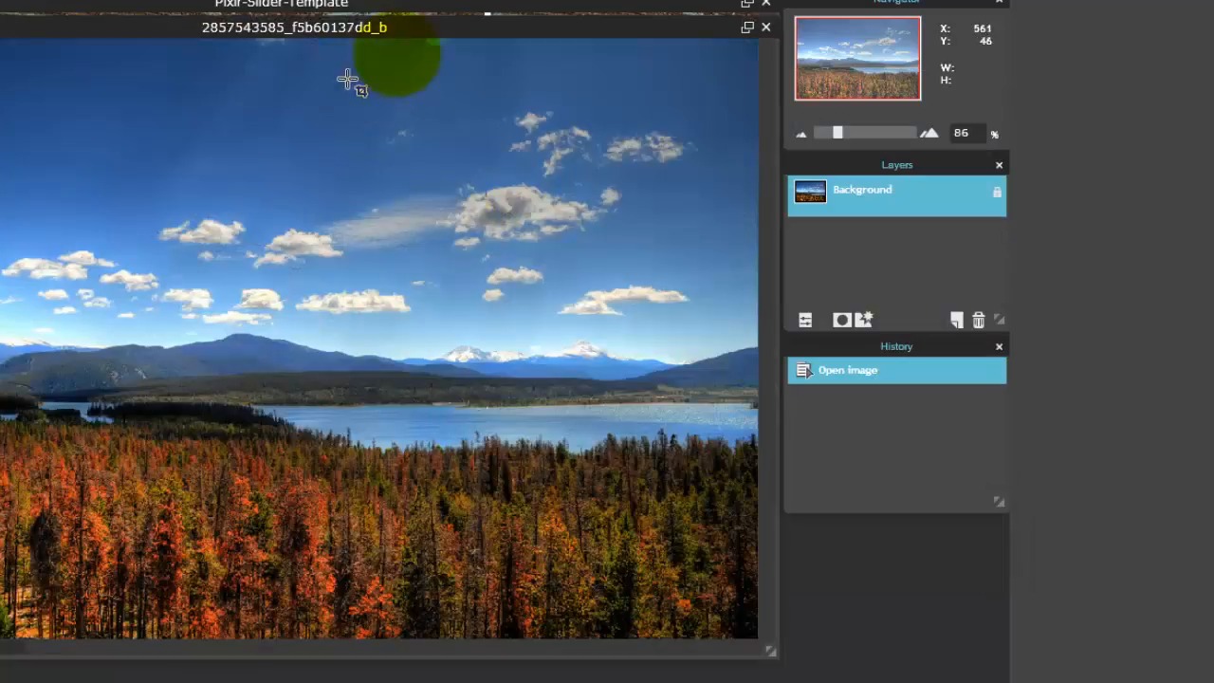
mouse_move(421, 26)
left_mouse_down()
mouse_move(420, 130)
mouse_move(446, 133)
mouse_move(443, 147)
left_mouse_up()
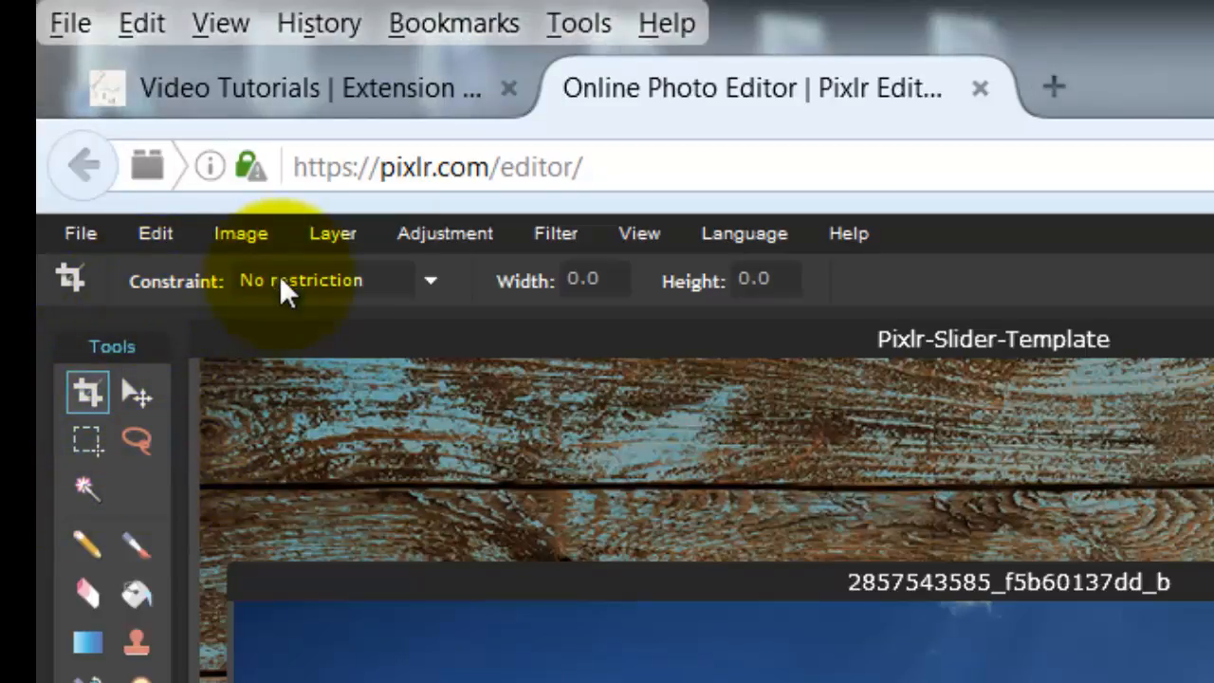
Constrain the Crop tool to an aspect ratio with width 950 and height 370
left_click(431, 280)
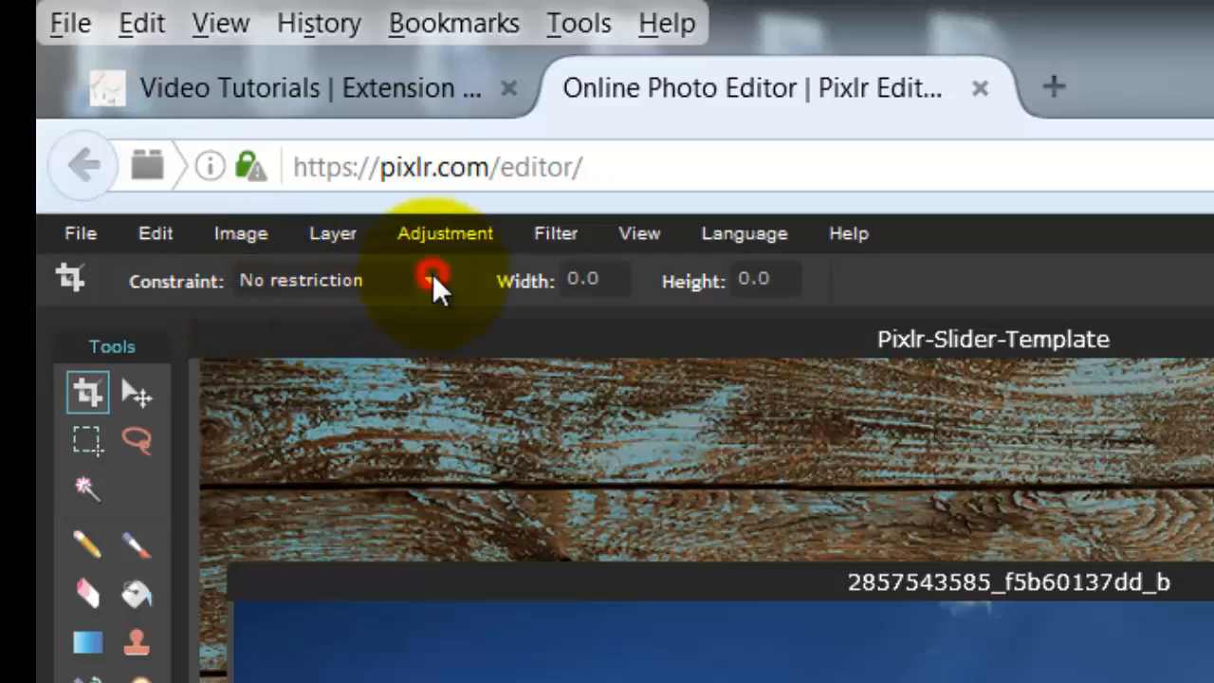
left_click(310, 351)
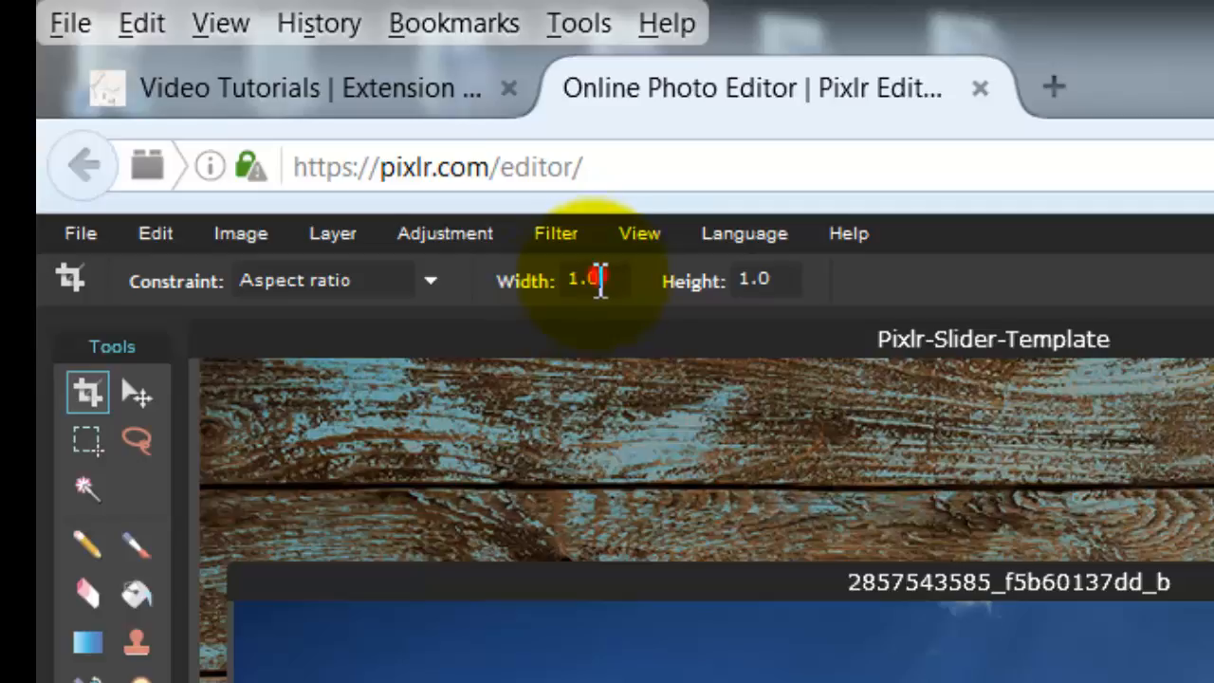
left_click(598, 279)
type("9")
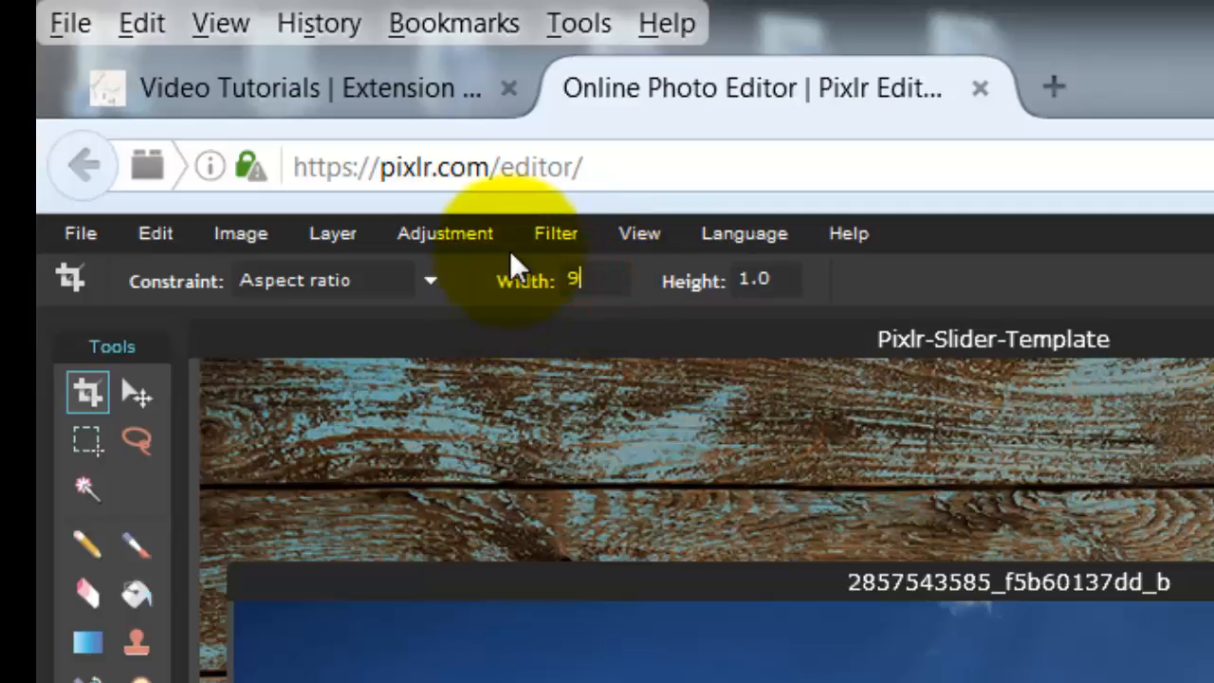
type("50")
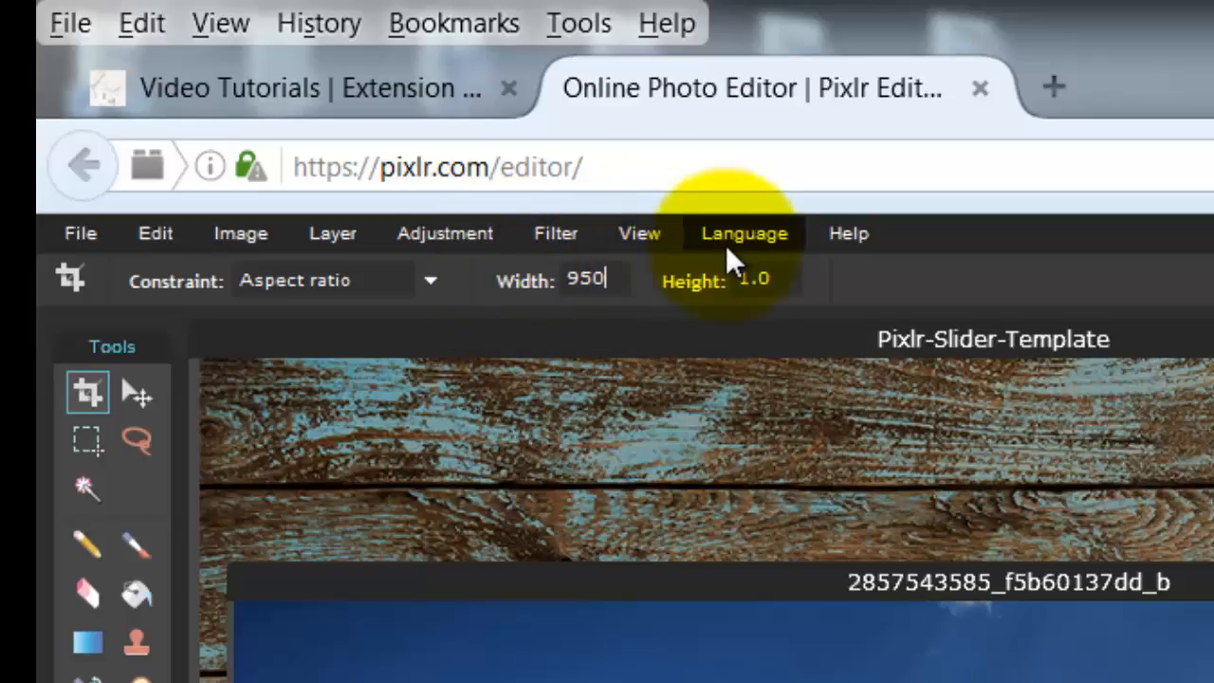
left_click(773, 278)
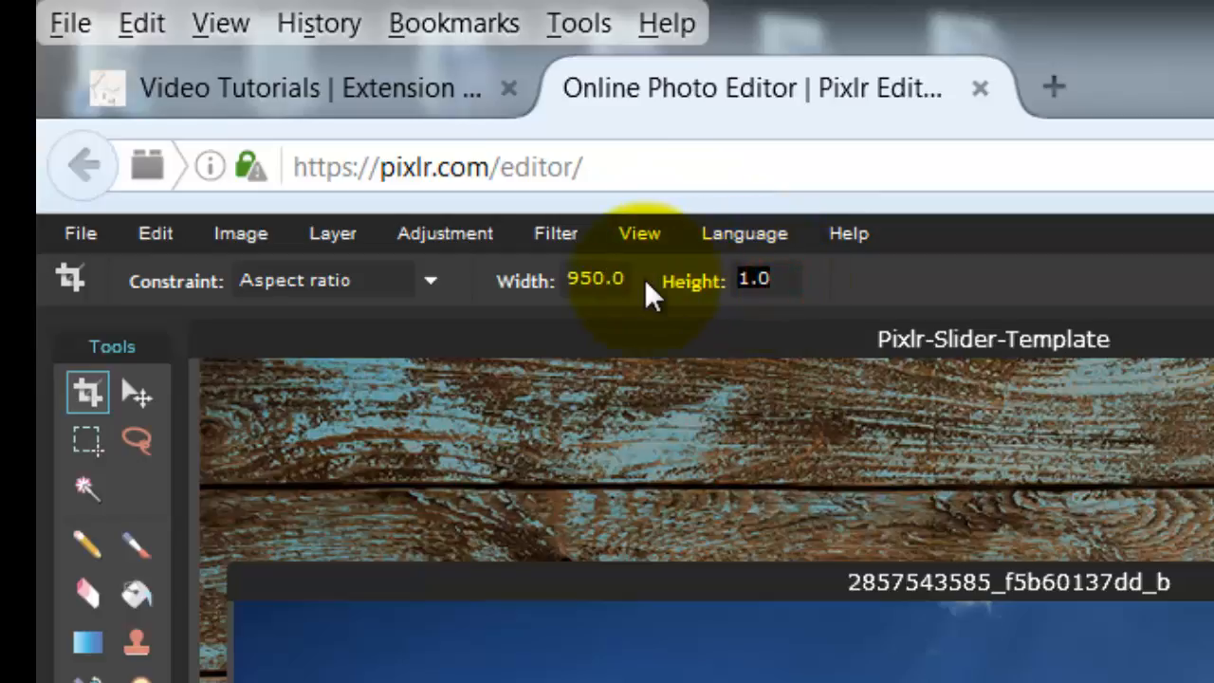
type("370")
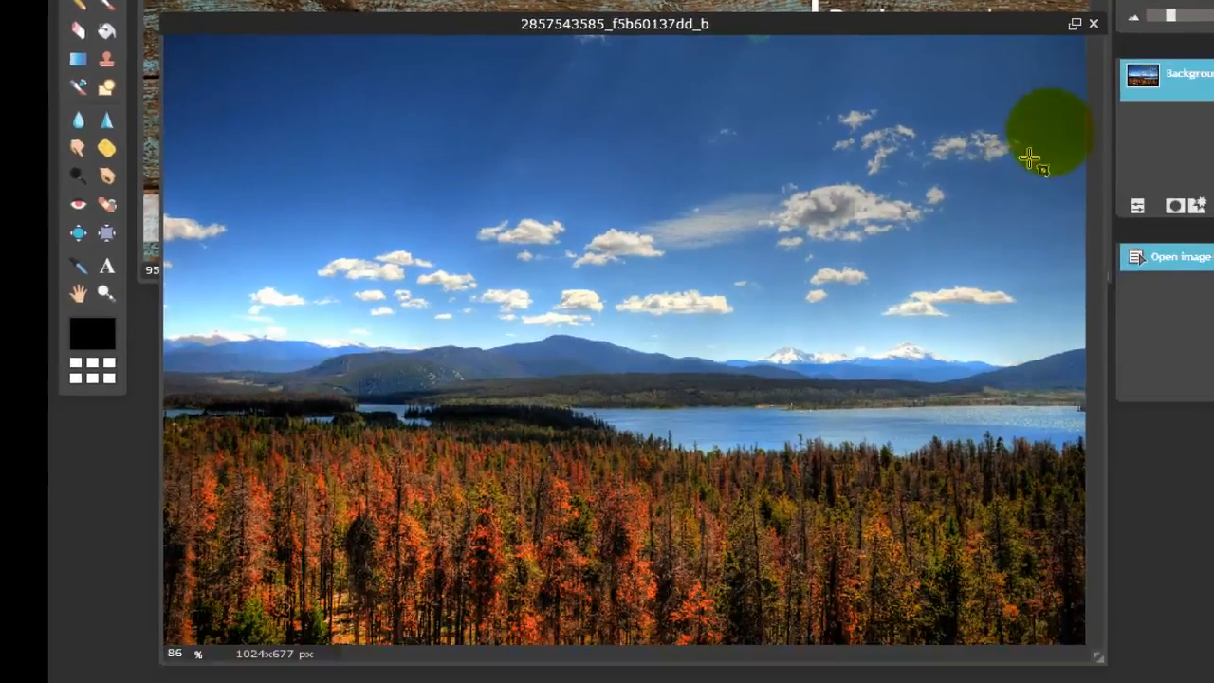
Crop the lake photo to about 987 by 385 px, framing the lower clouds, mountains, lake and upper part of the forest
left_click_drag(1057, 109, 194, 559)
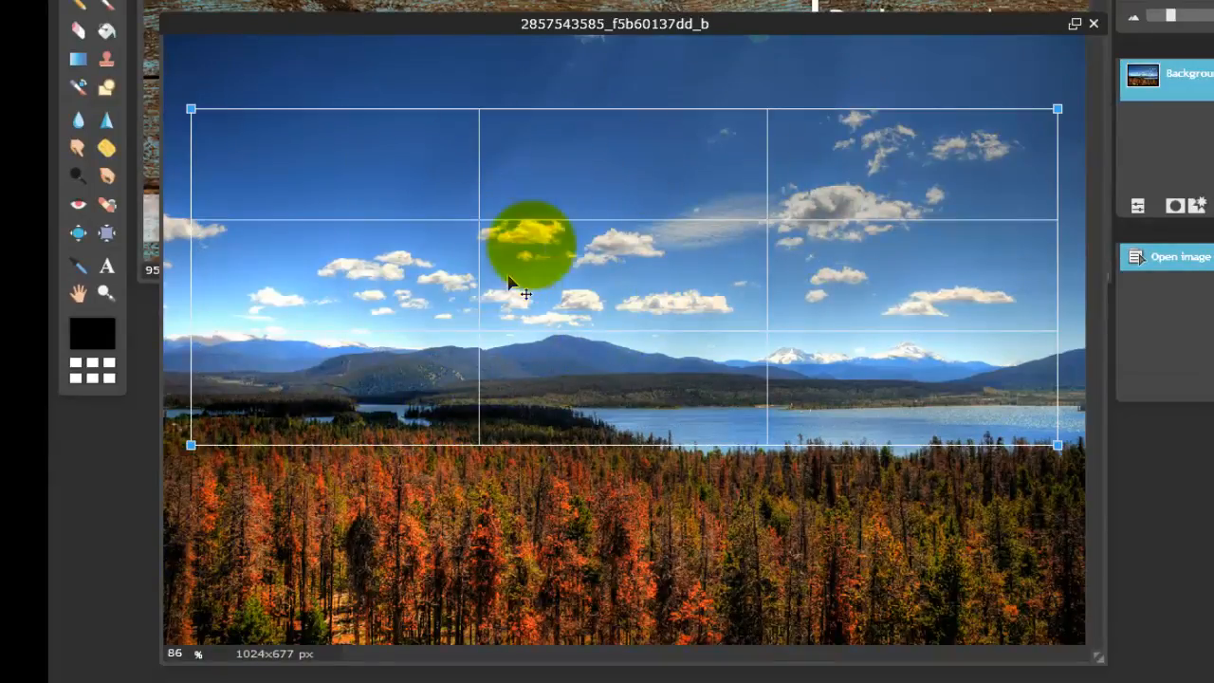
left_click_drag(639, 299, 626, 409)
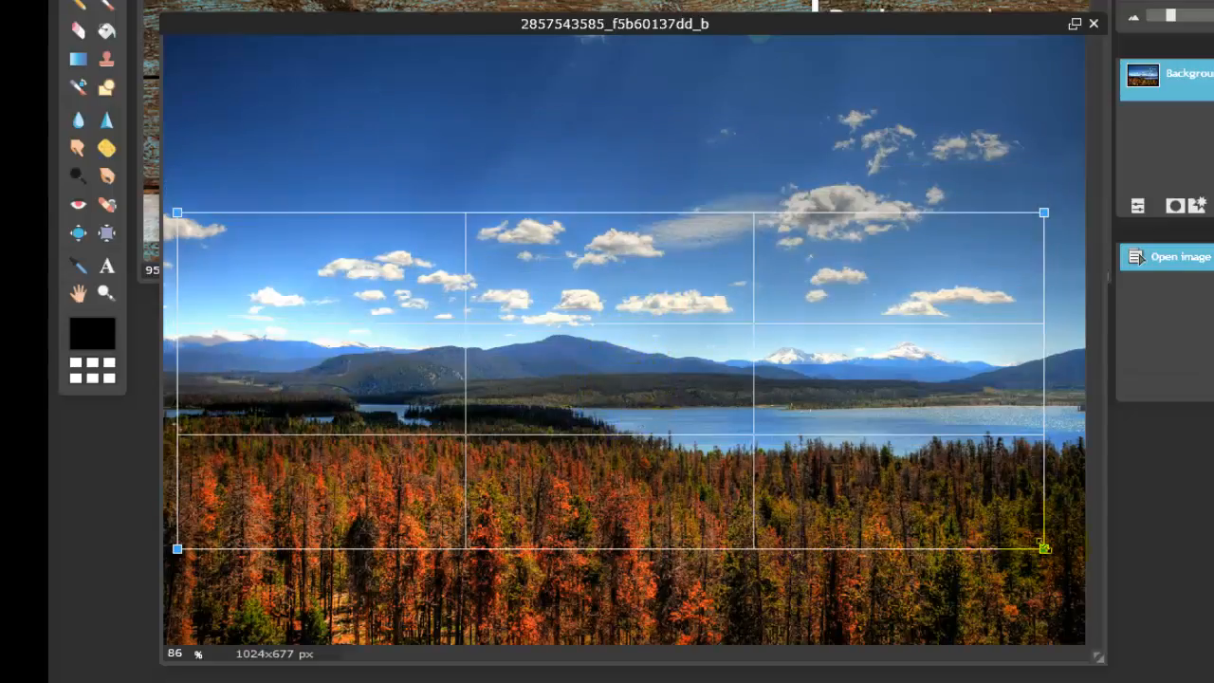
left_click_drag(1044, 547, 1066, 557)
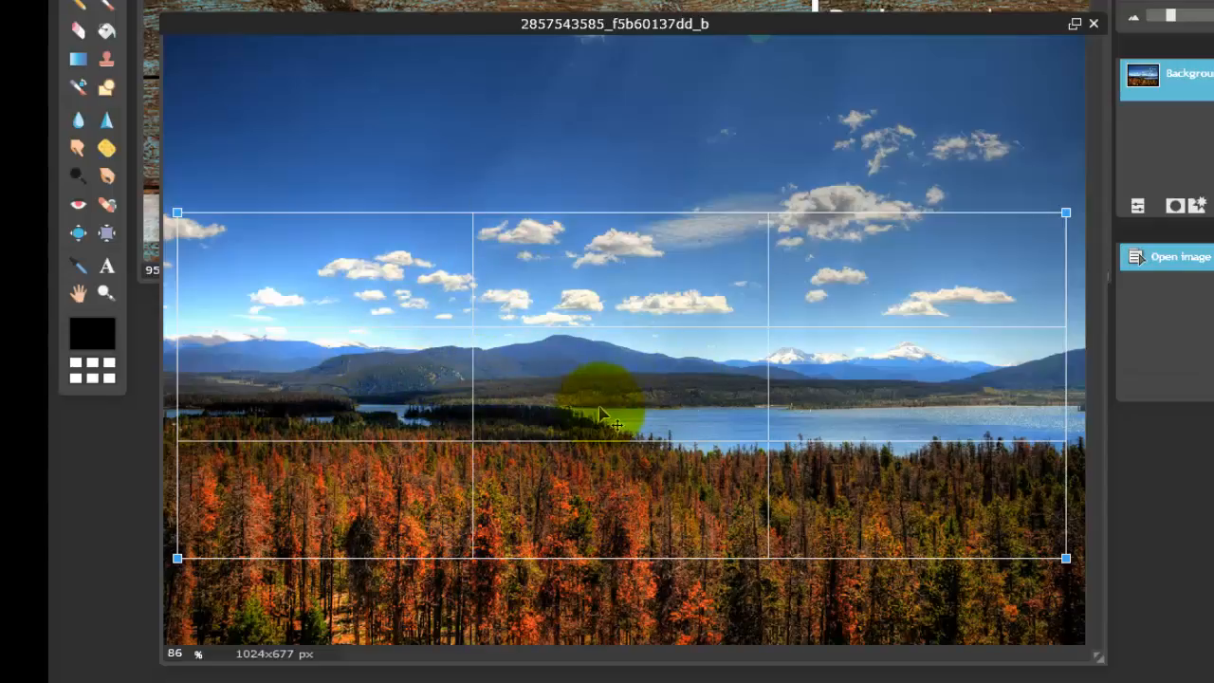
double_click(600, 409)
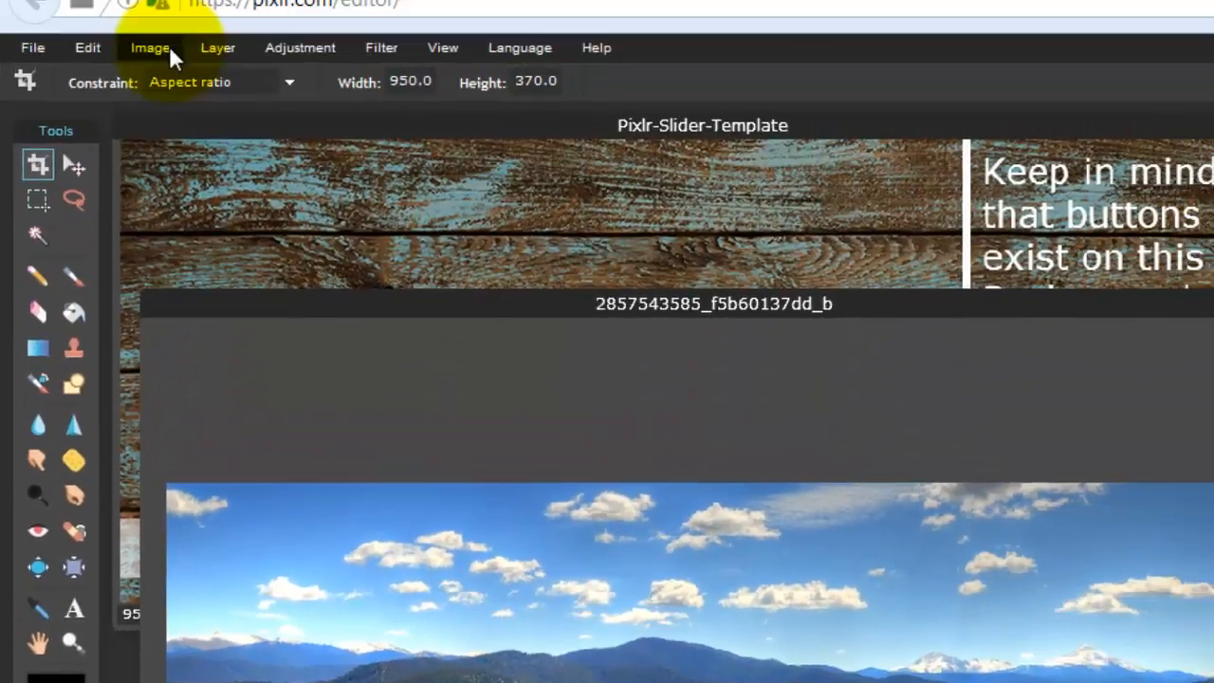
Resize the cropped lake photo to a width of 950 pixels with its proportions constrained
left_click(169, 49)
left_click(160, 79)
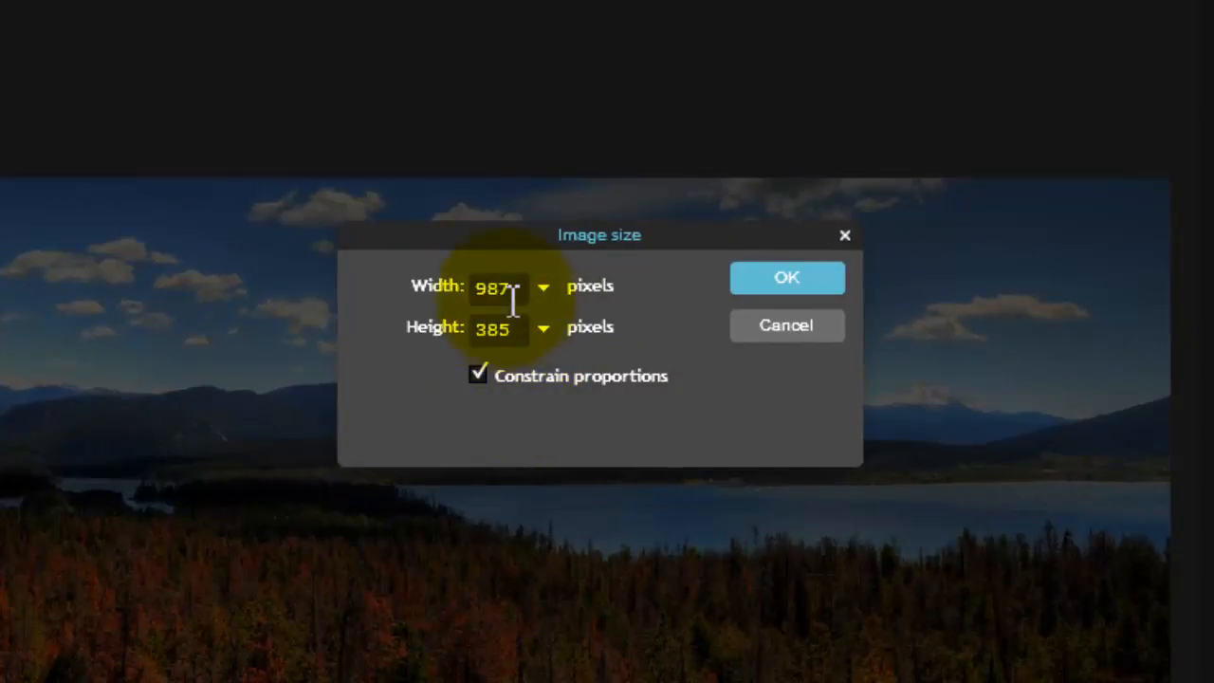
double_click(511, 288)
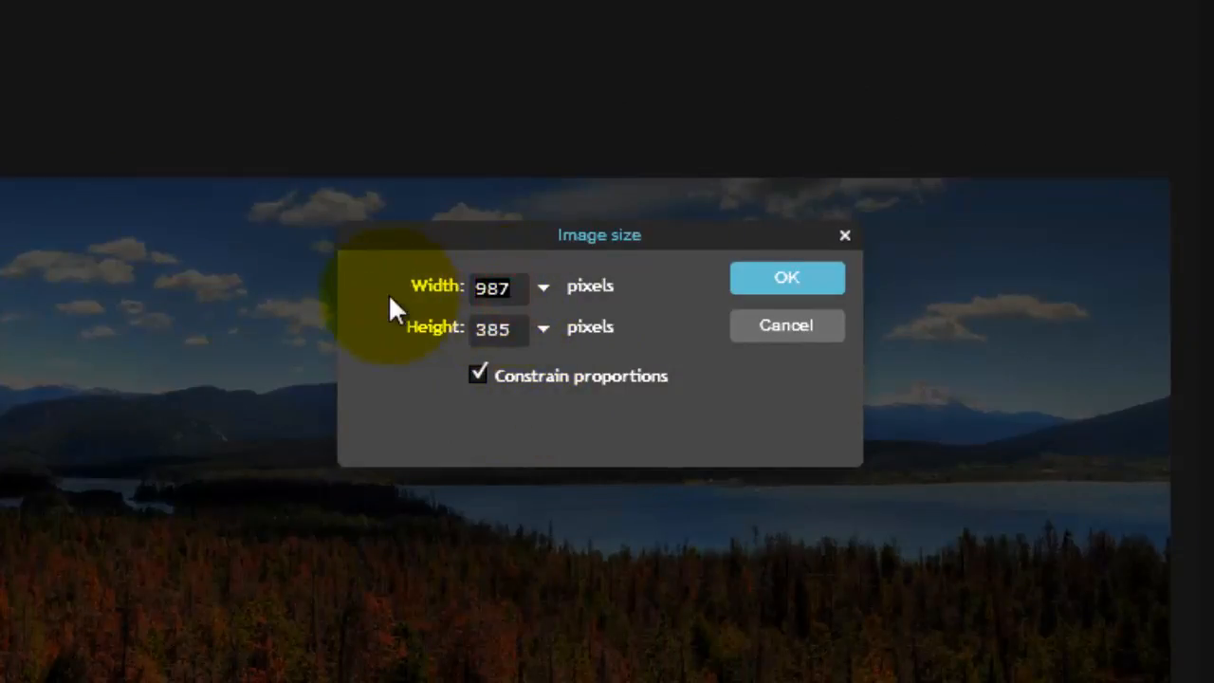
type("950")
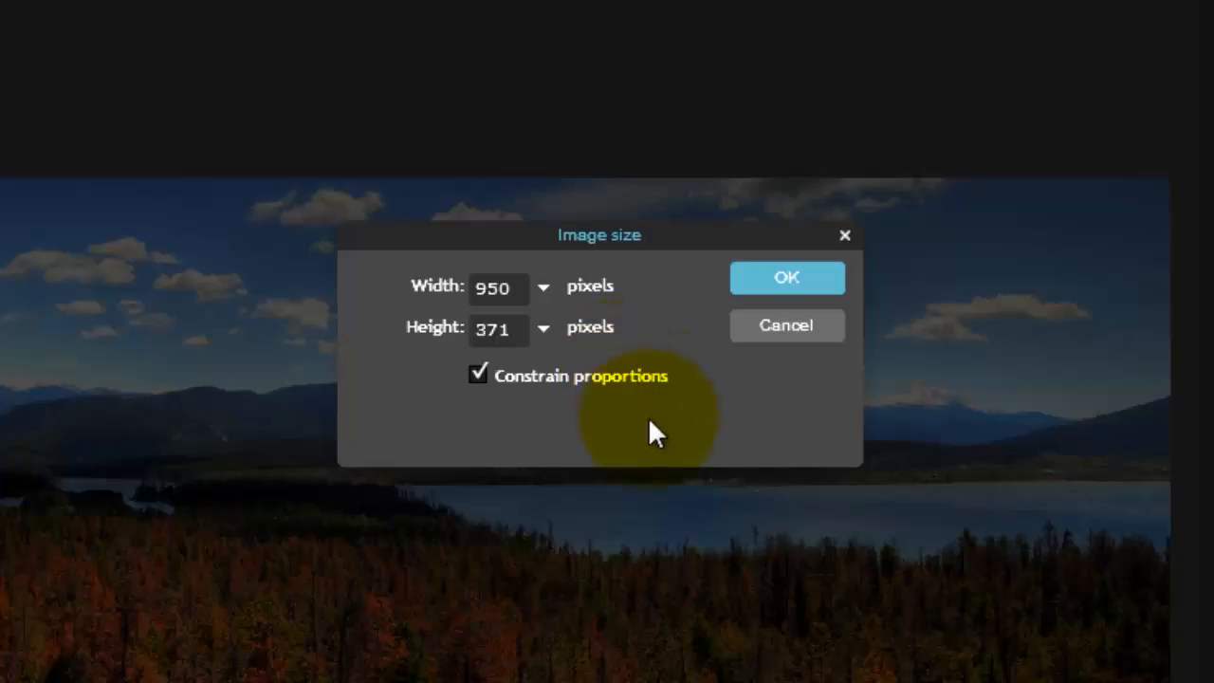
left_click(790, 279)
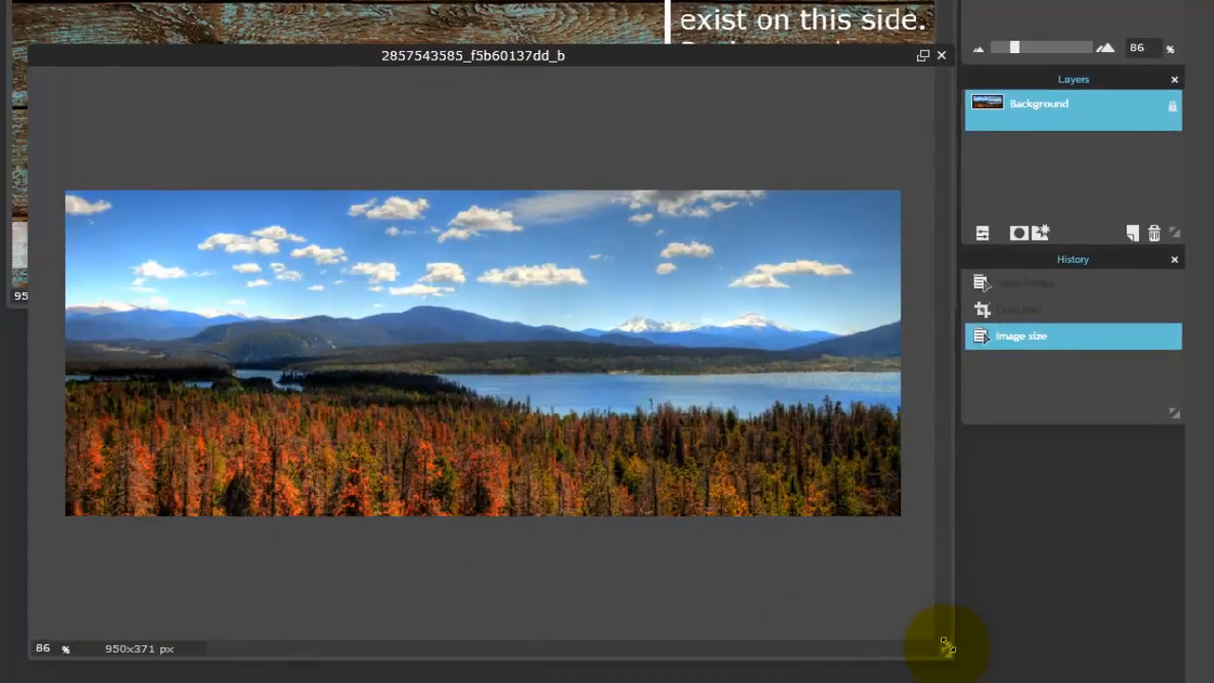
Shrink the lake photo's window and place it below the slider template, leaving the photo as the active image
left_click_drag(942, 654, 744, 400)
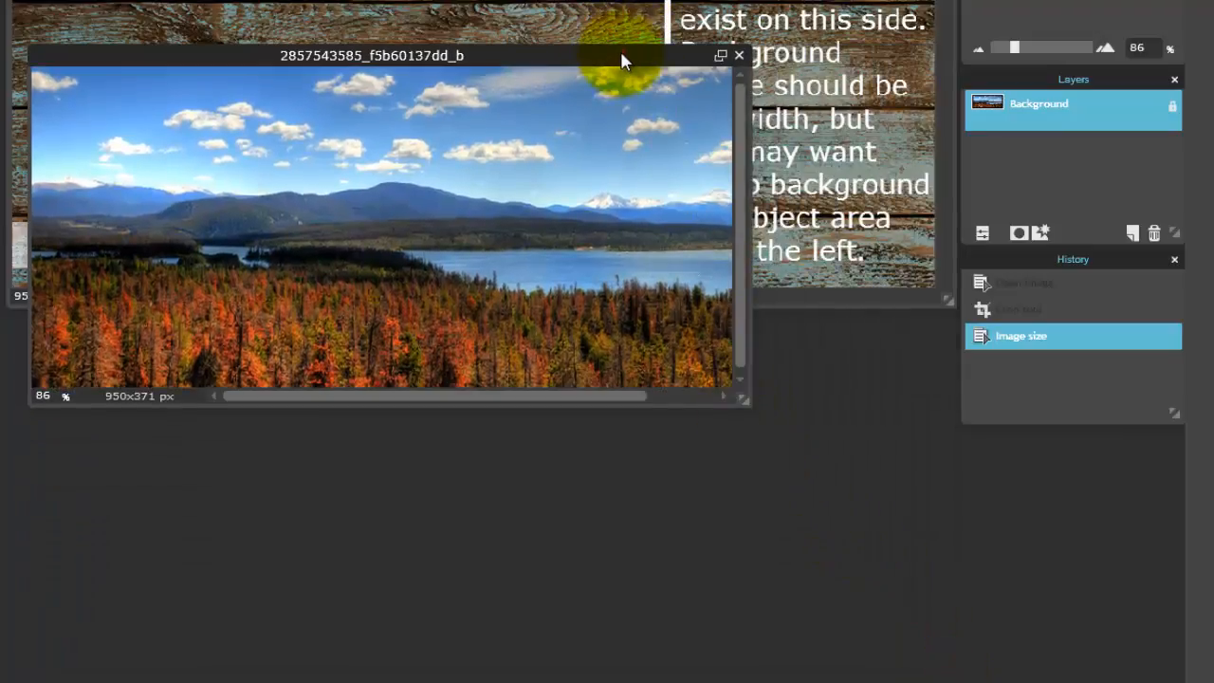
left_click_drag(620, 54, 730, 348)
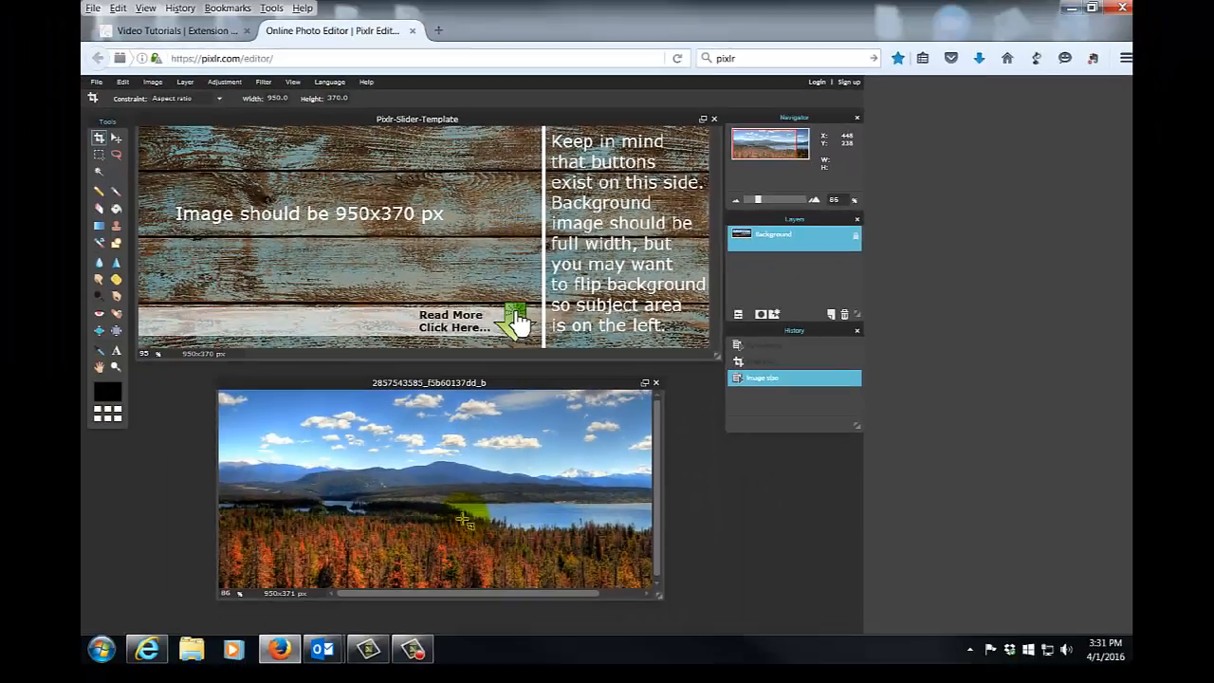
left_click(485, 206)
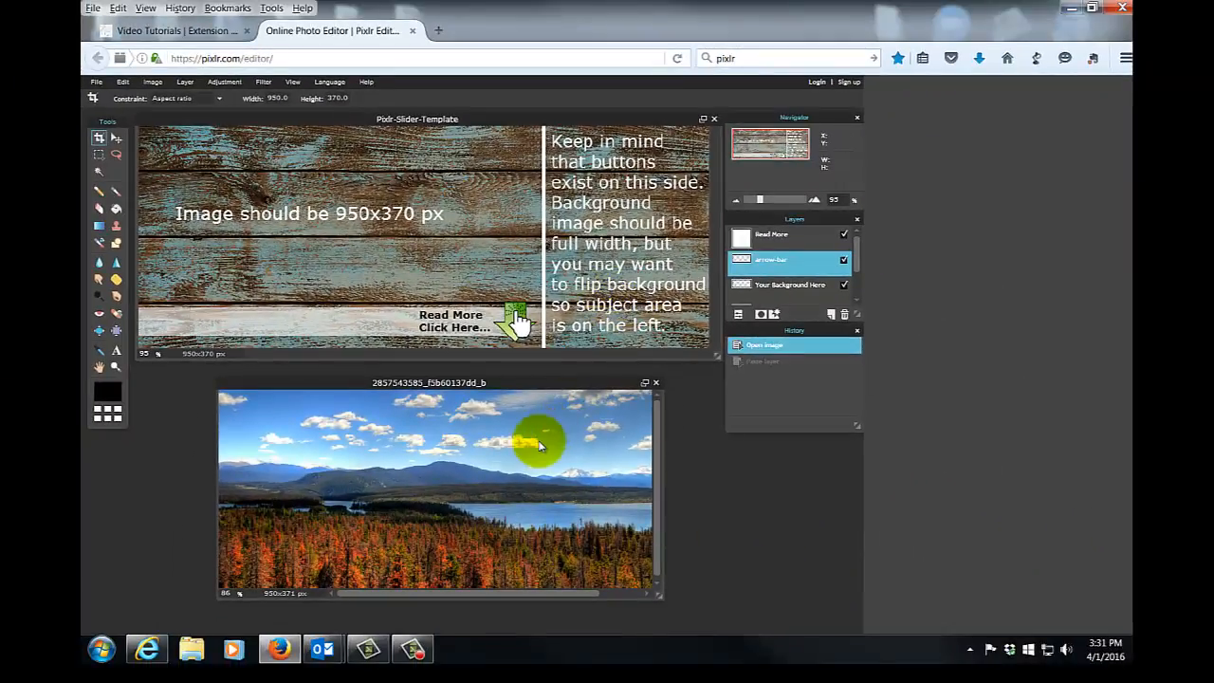
left_click(537, 445)
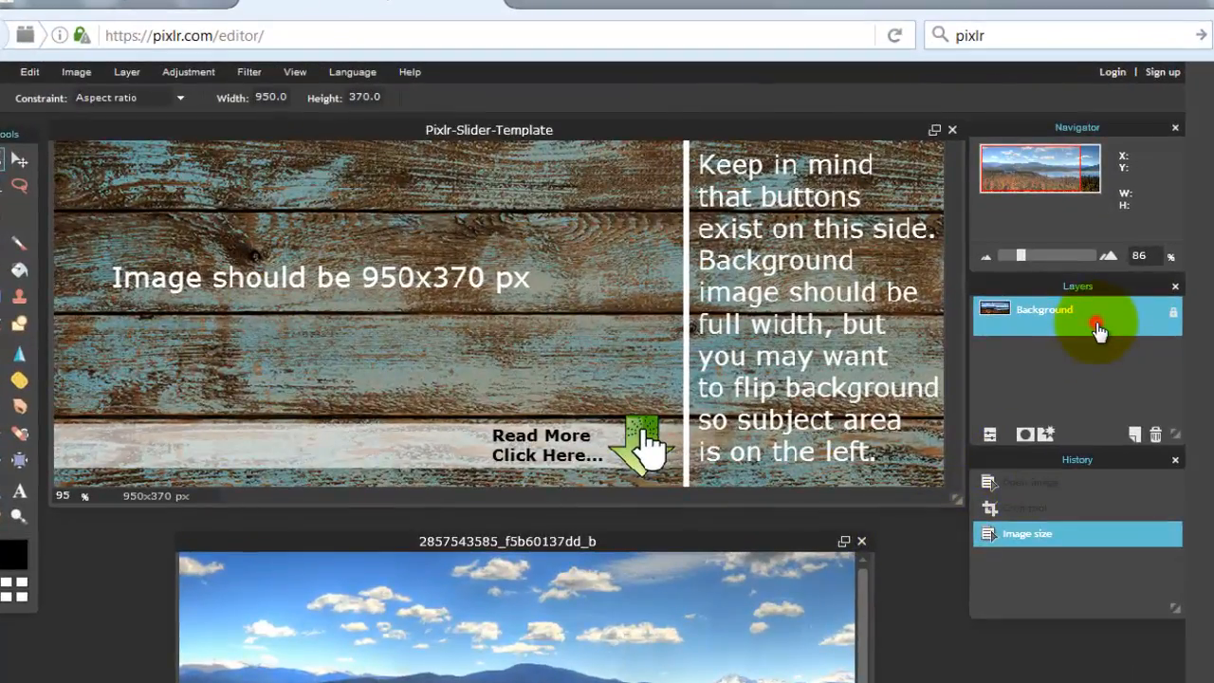
Copy the photo's Background layer into the slider template and move the arrow-bar layer above the copy
left_click_drag(1097, 329, 498, 273)
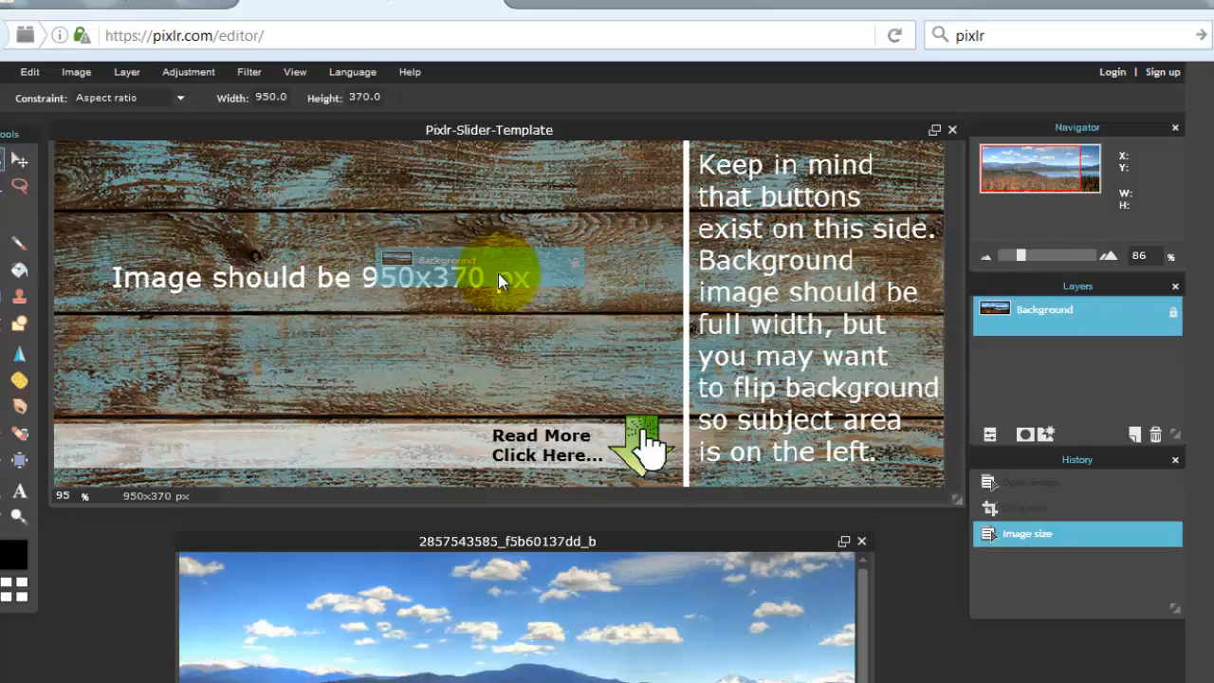
left_click_drag(498, 273, 496, 275)
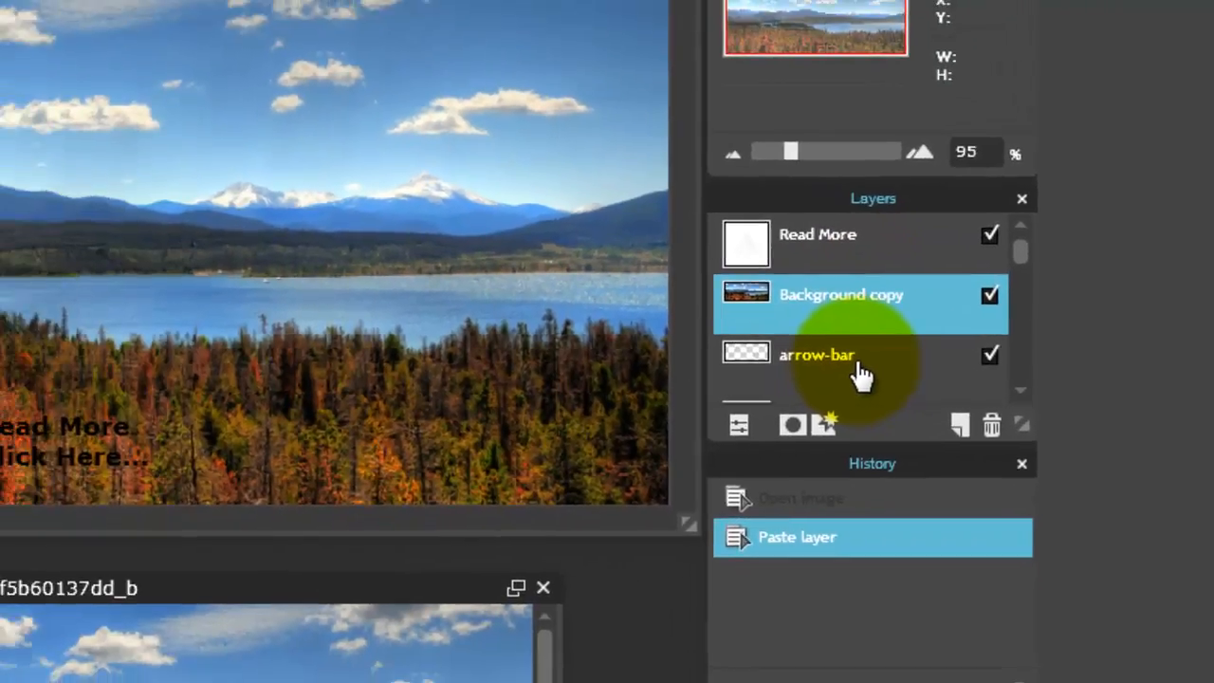
left_click(744, 375)
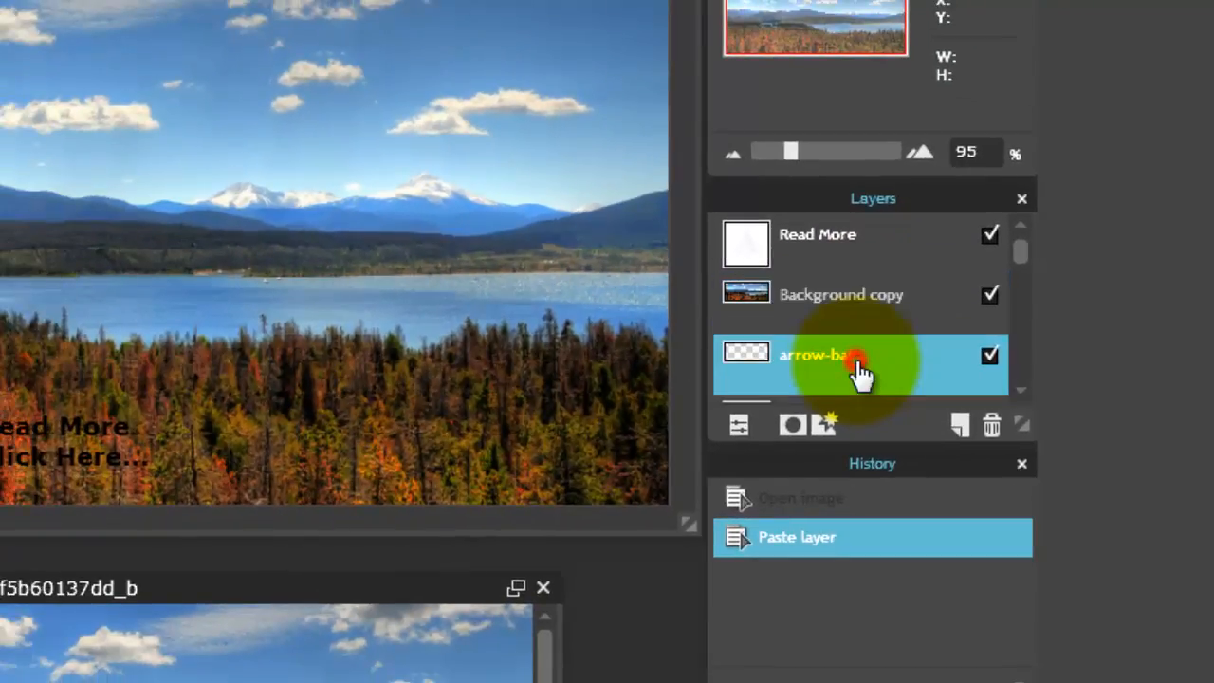
left_click_drag(861, 375, 880, 272)
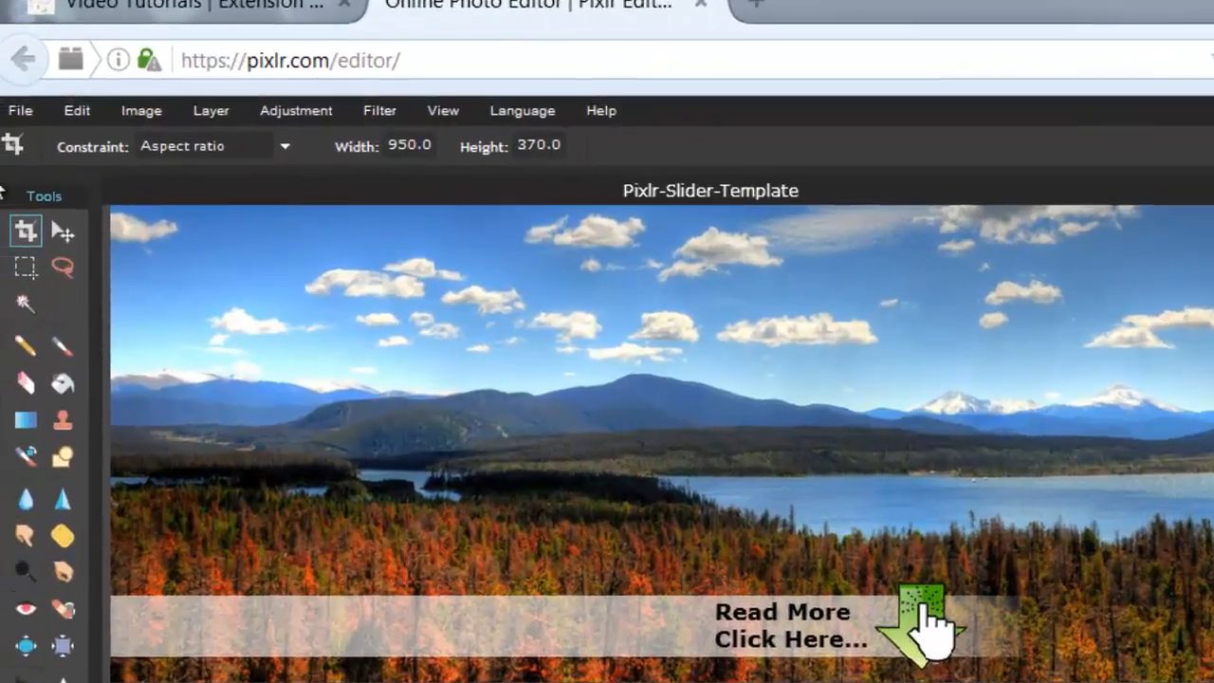
Start saving the finished slider to the computer in JPEG format with the name sliderimage2
left_click(26, 116)
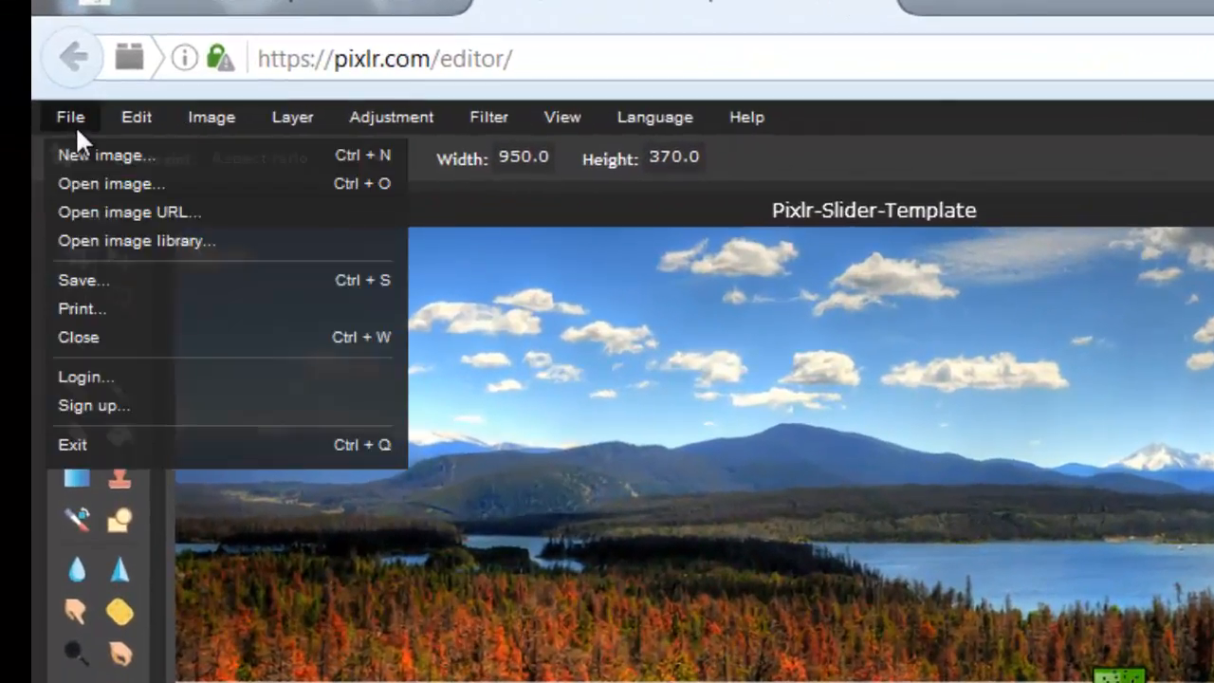
left_click(121, 281)
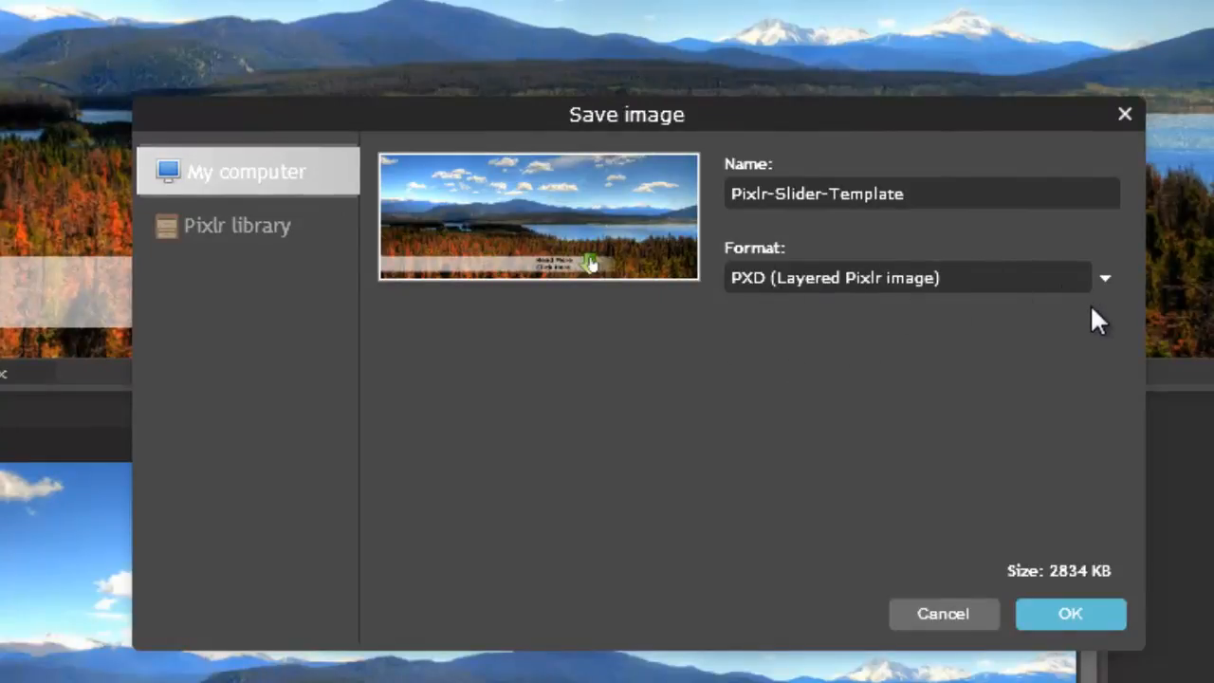
left_click(1103, 277)
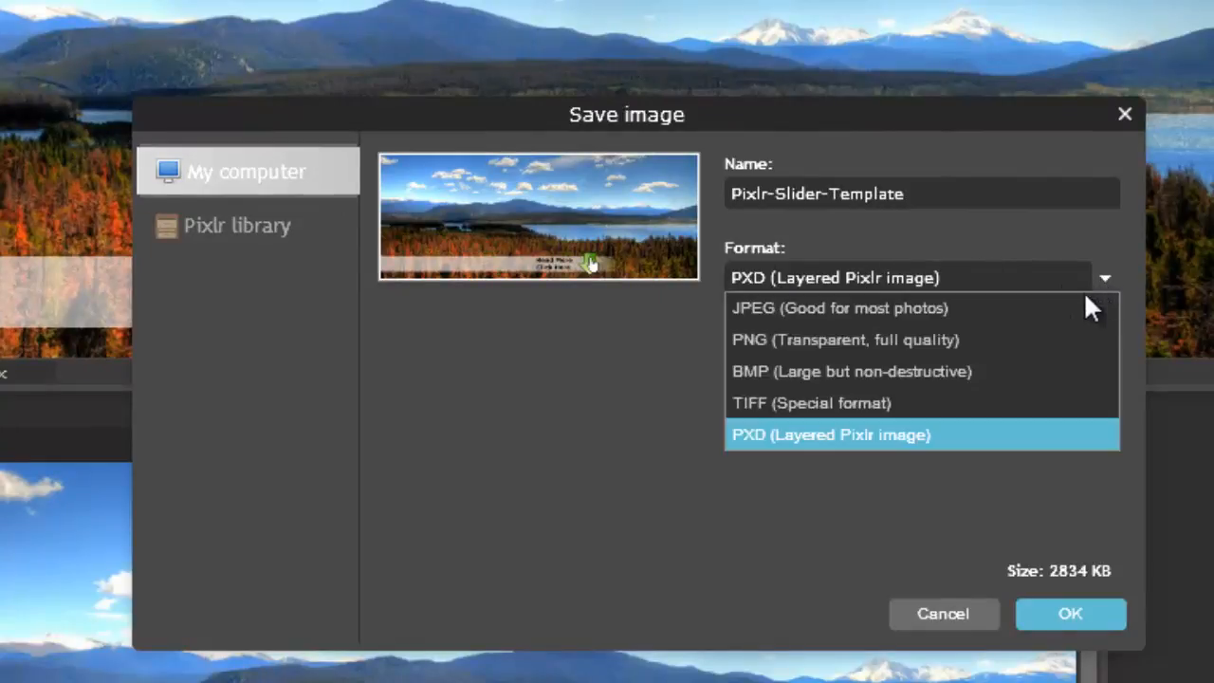
left_click(1076, 303)
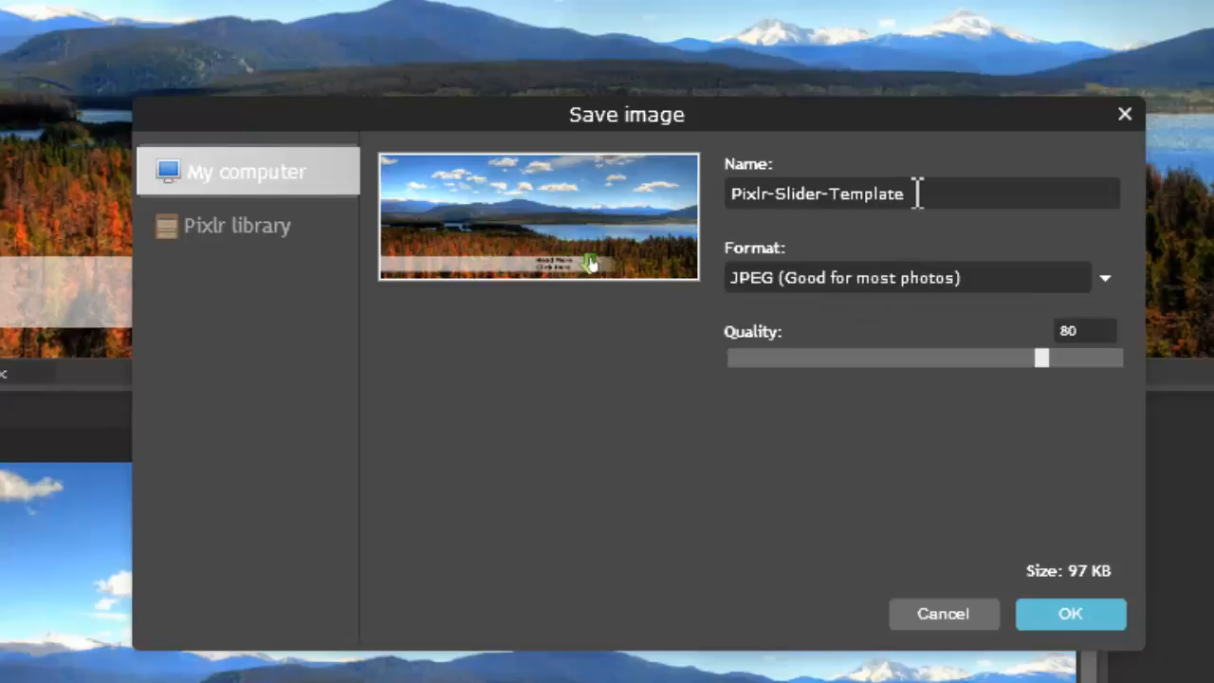
left_click_drag(917, 193, 375, 78)
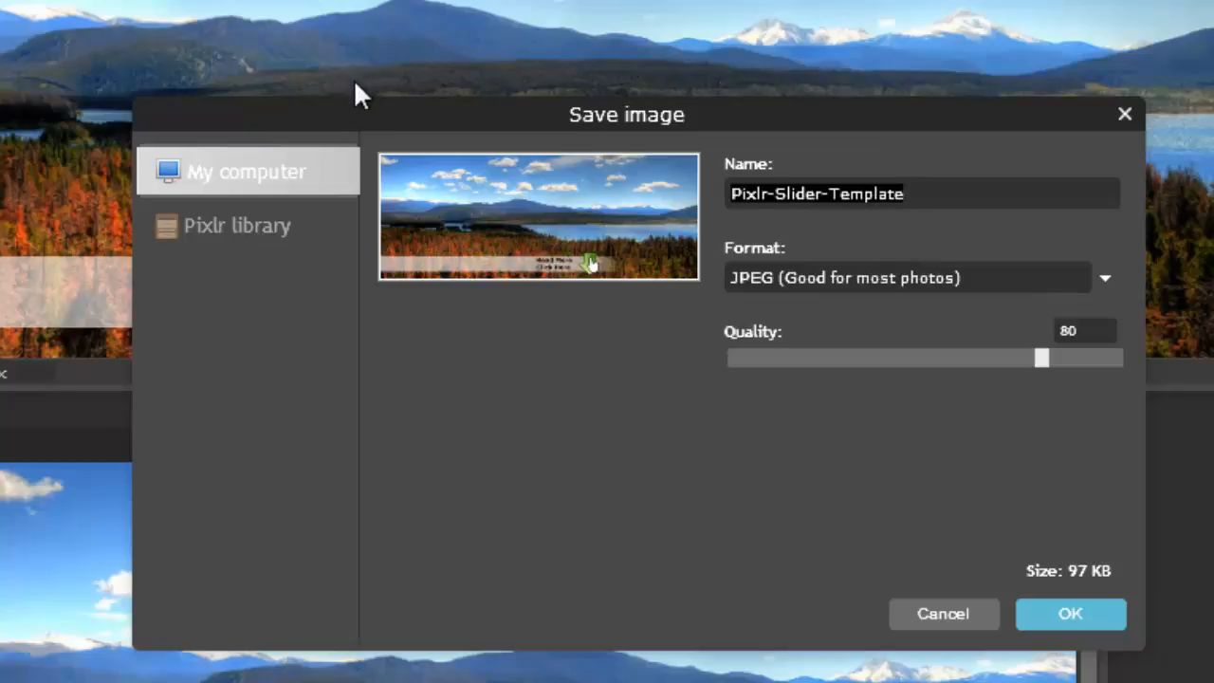
type("slider")
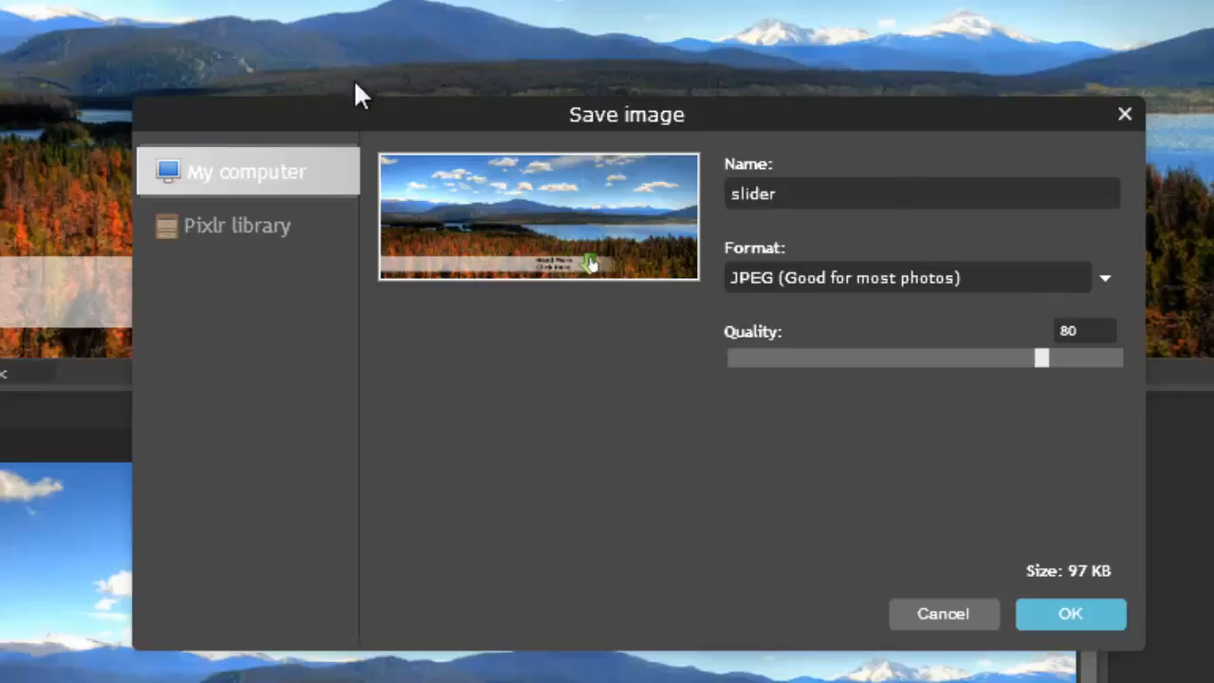
type("image2")
Set the JPEG quality to 25 and save sliderimage2.jpg to the Desktop
left_click(1037, 363)
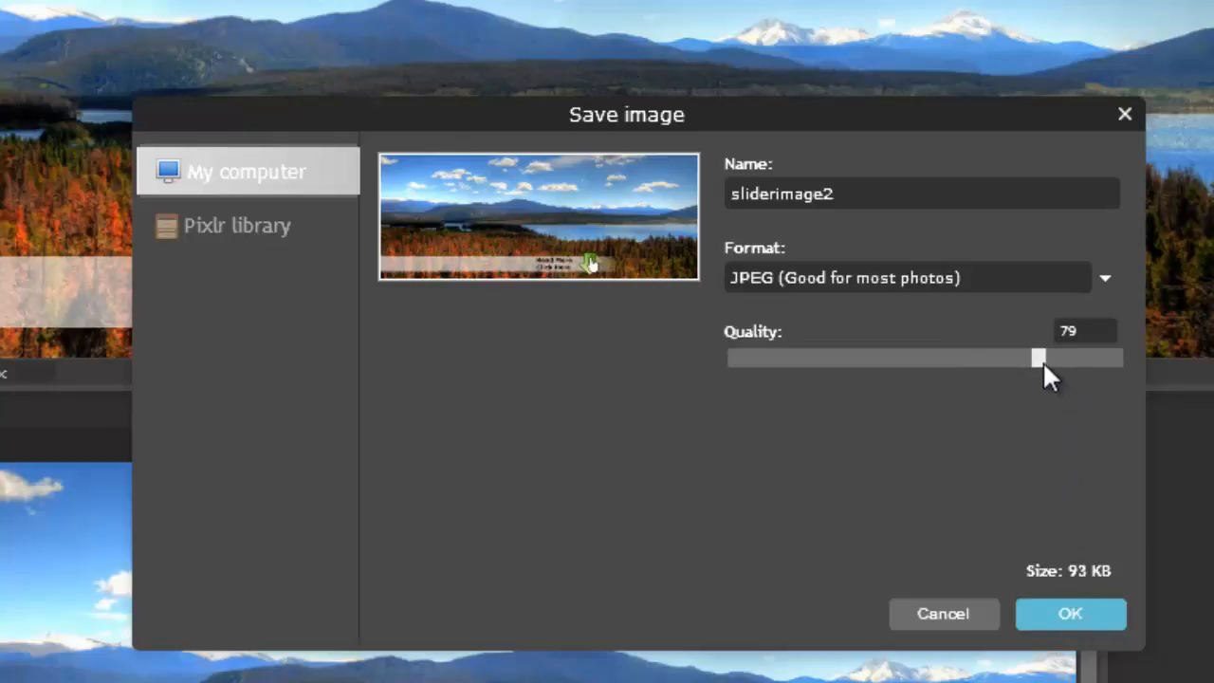
left_click_drag(1042, 360, 824, 364)
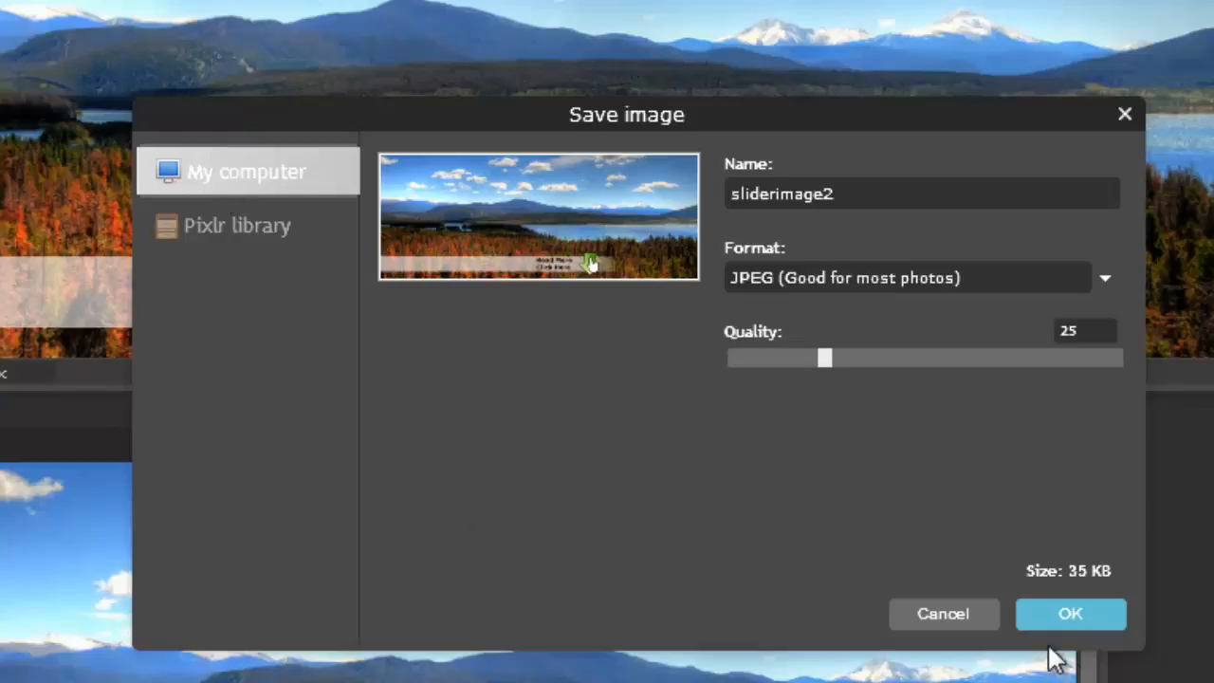
left_click(1041, 614)
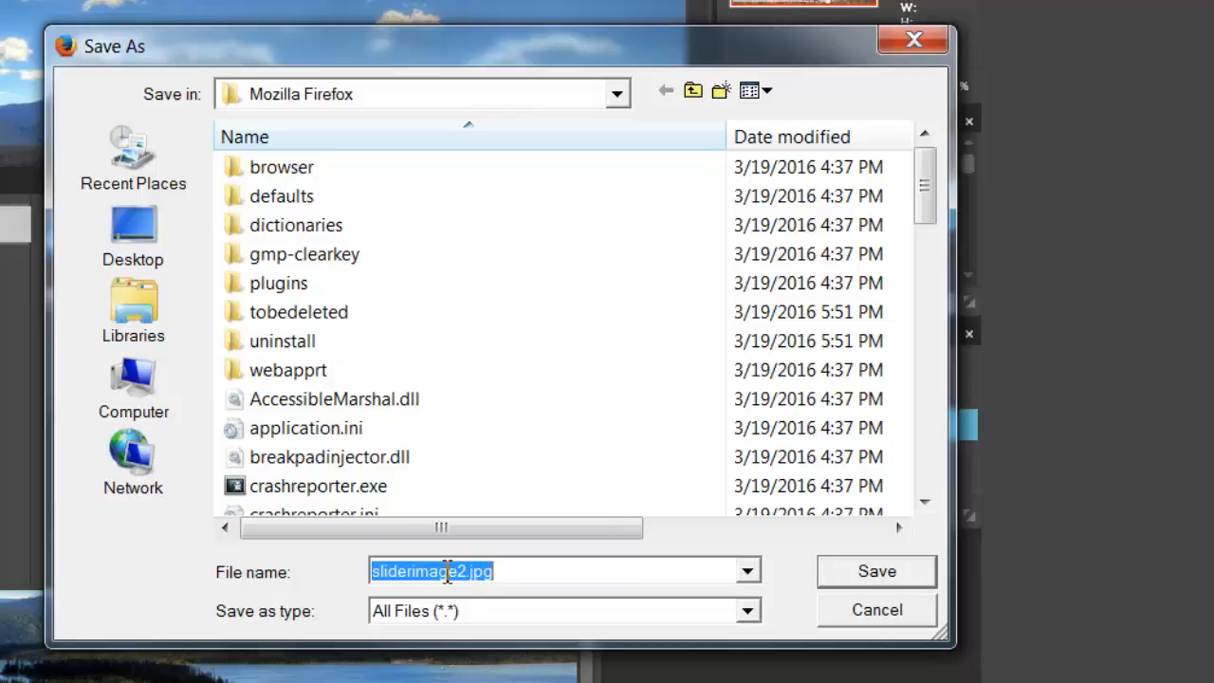
left_click(135, 252)
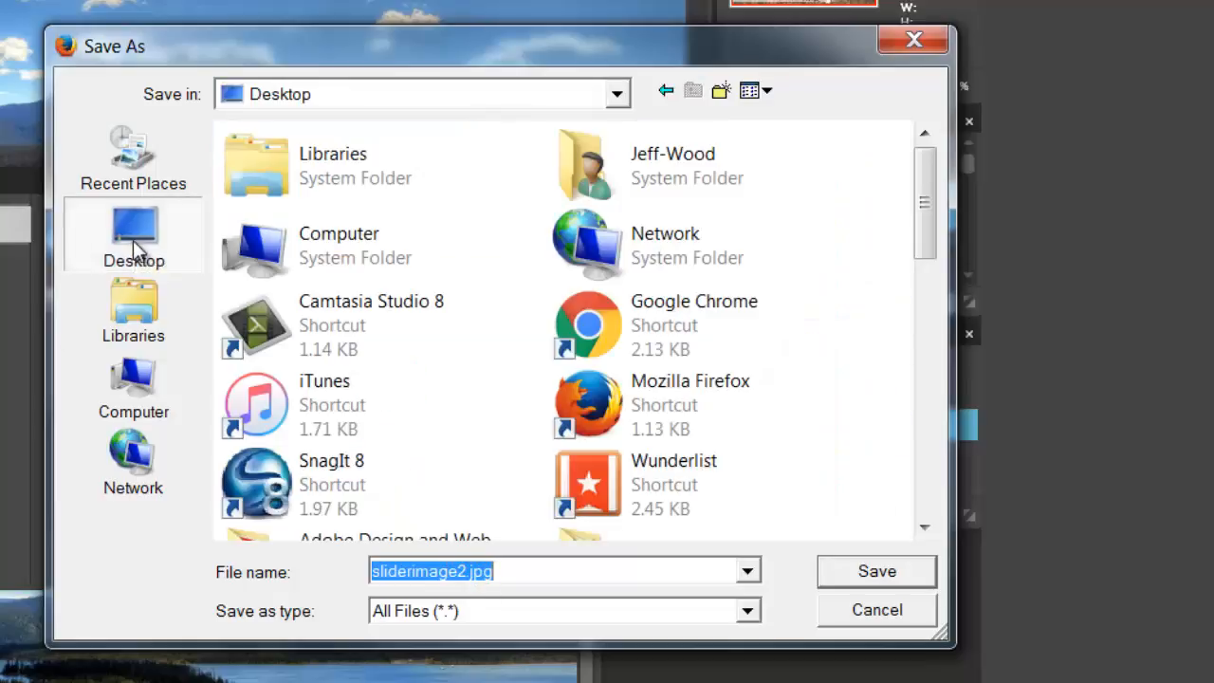
left_click(894, 572)
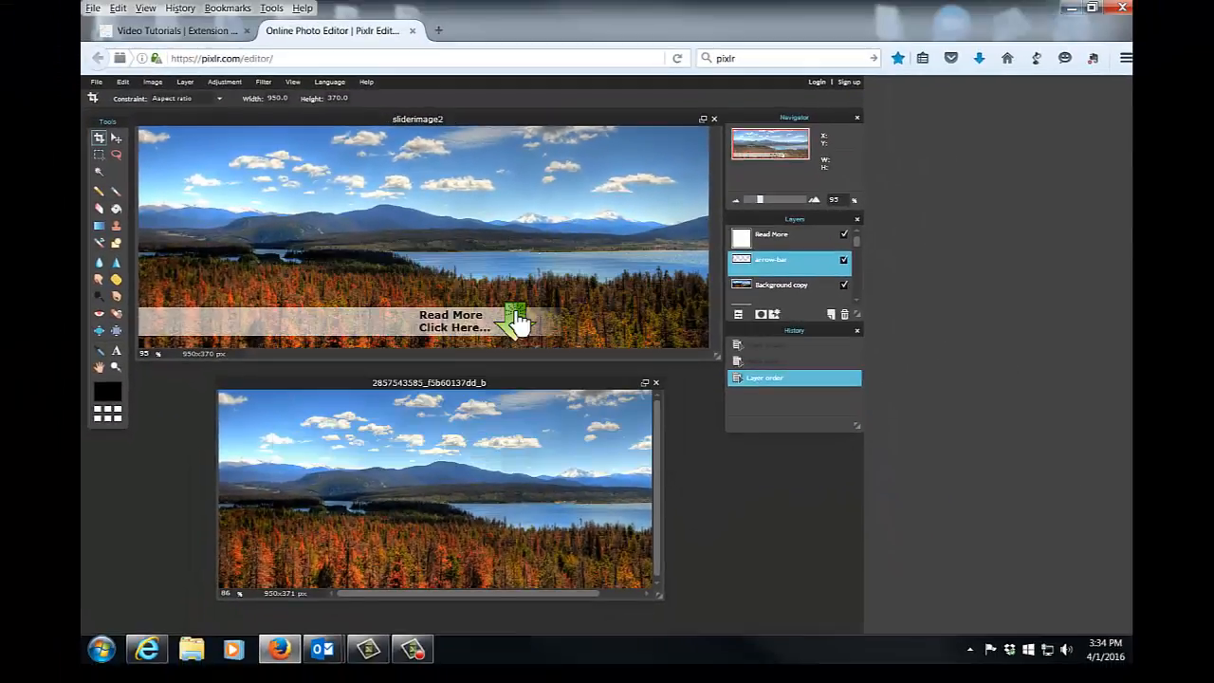
Minimize the browser and open the saved sliderimage2 file from the desktop to check it
left_click(1073, 9)
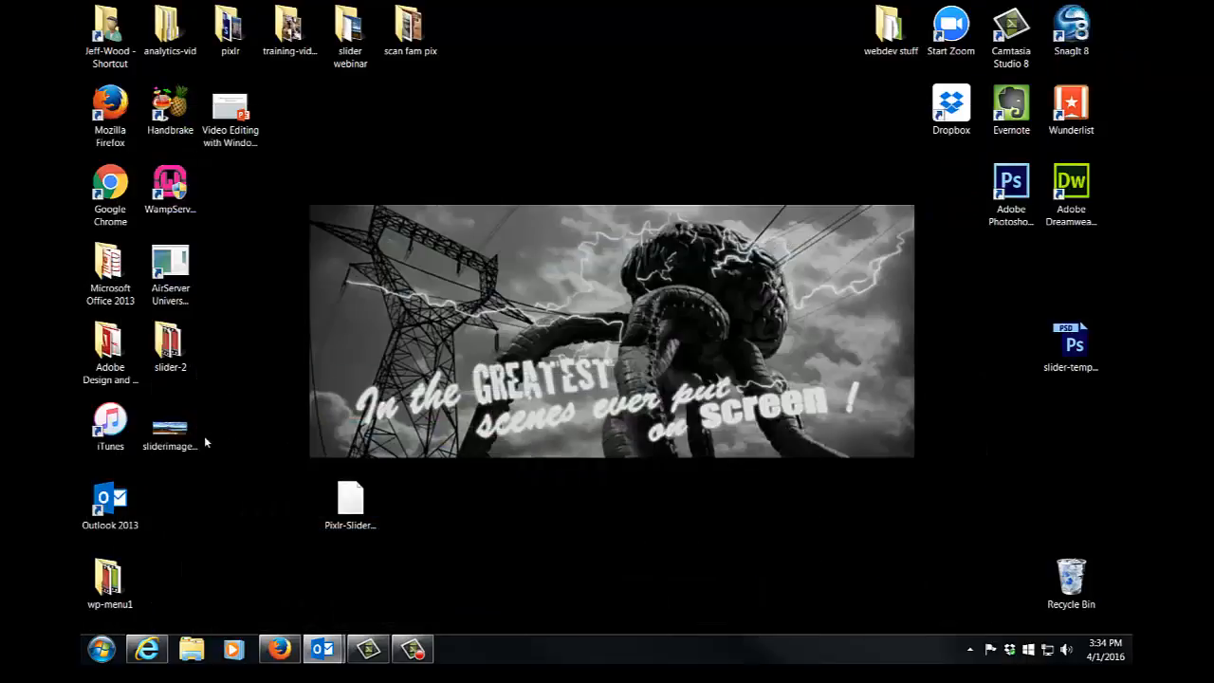
double_click(171, 432)
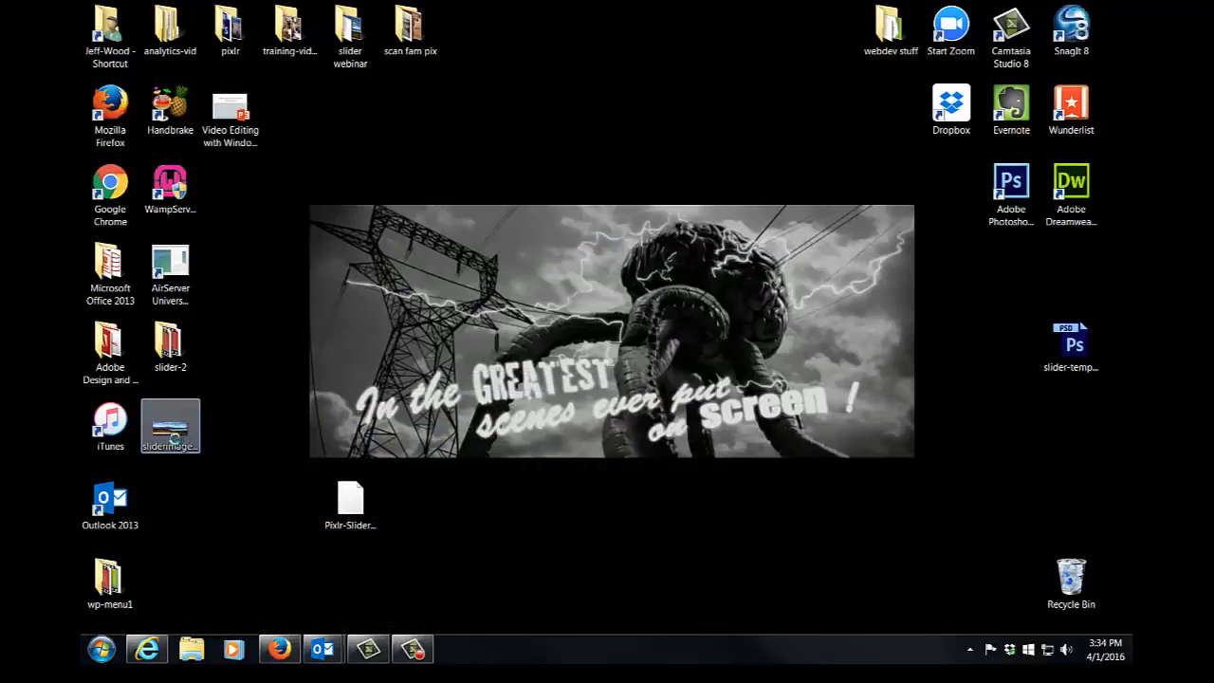